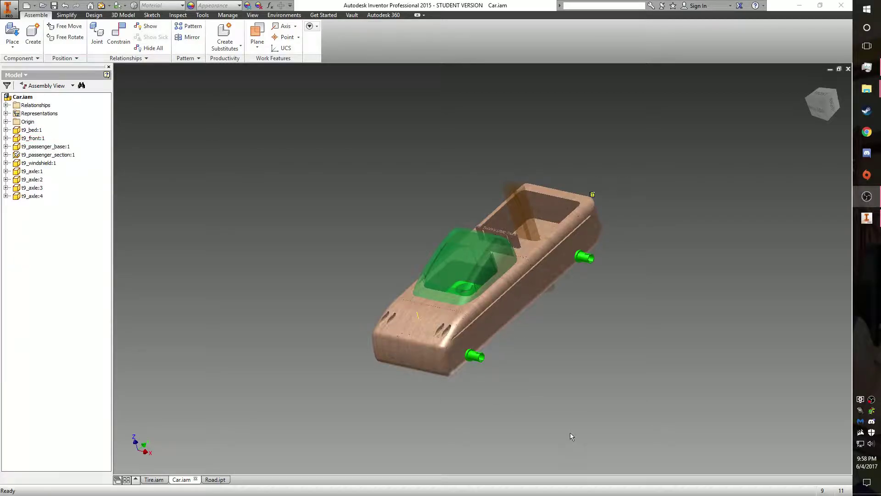
Open the car's front part t9_front for editing
left_click(444, 352)
right_click(443, 352)
left_click(429, 338)
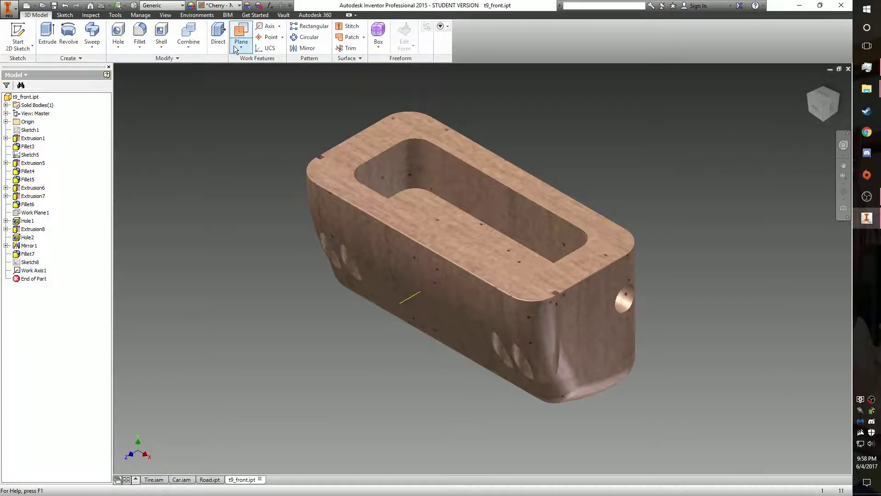
Create Work Plane5 offset 1 in from the part's flat end face
left_click(236, 48)
left_click(272, 83)
left_click(836, 112)
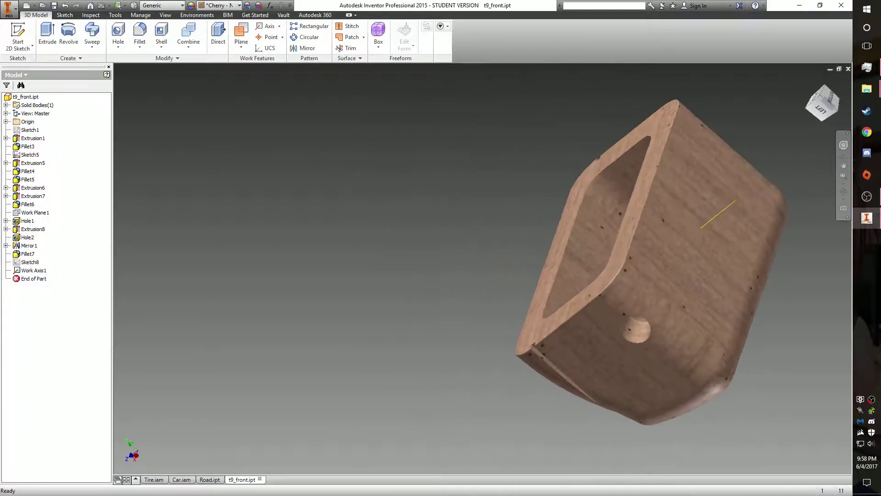
left_click(693, 255)
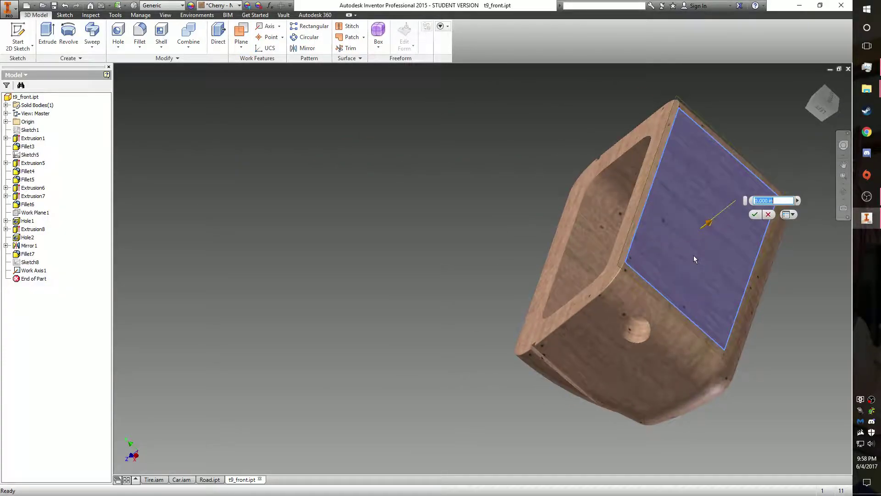
type("1")
key("Return")
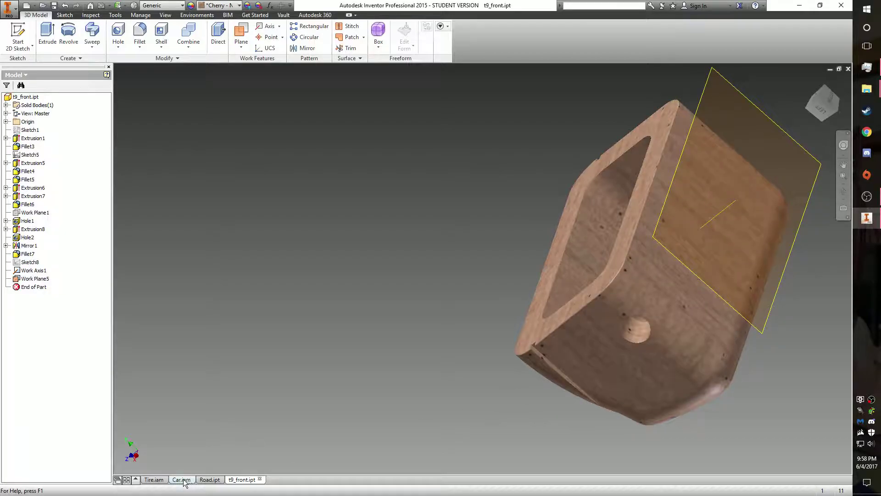
Make the Tire assembly's XZ Plane visible
left_click(163, 482)
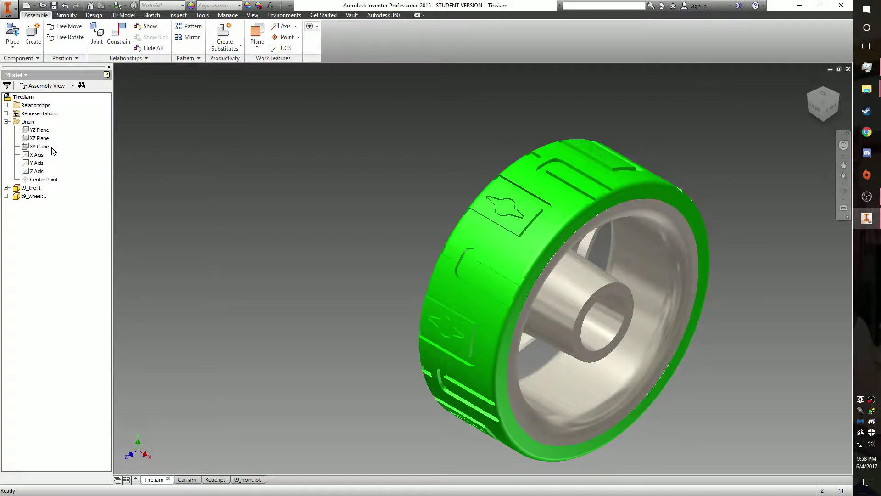
left_click(39, 137)
right_click(40, 138)
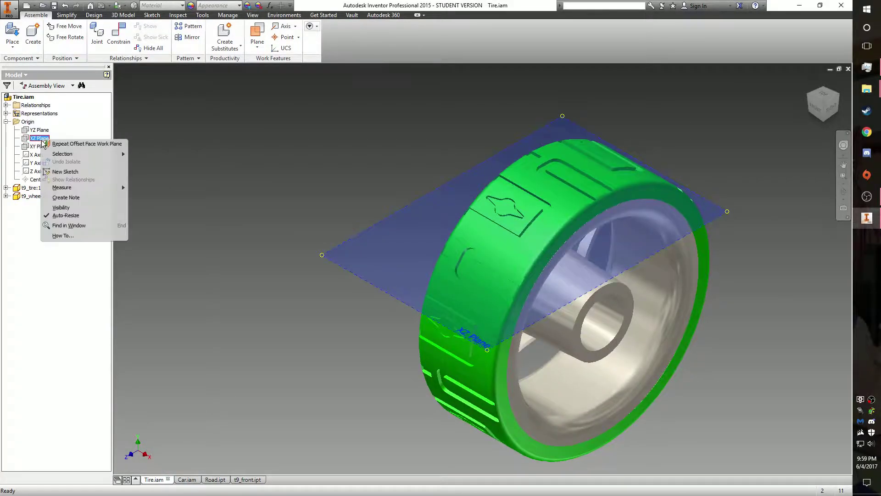
left_click(61, 207)
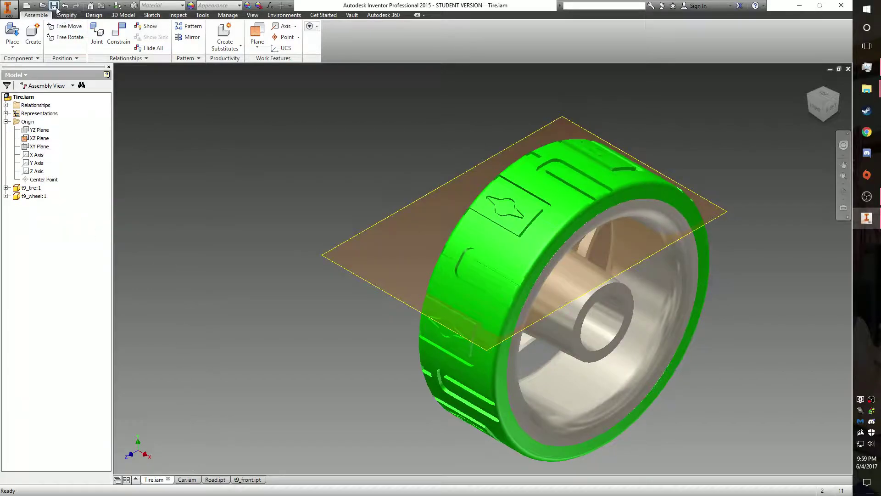
Save Car.iam together with its dependent parts
left_click(186, 480)
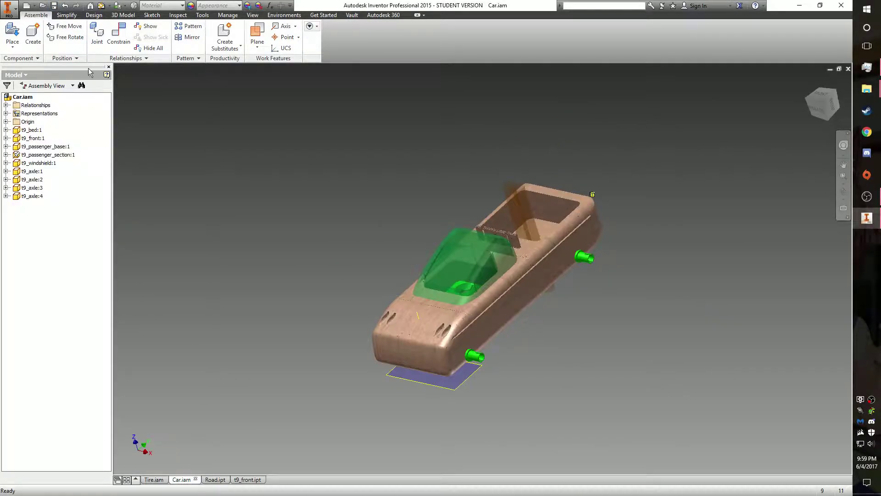
left_click(57, 5)
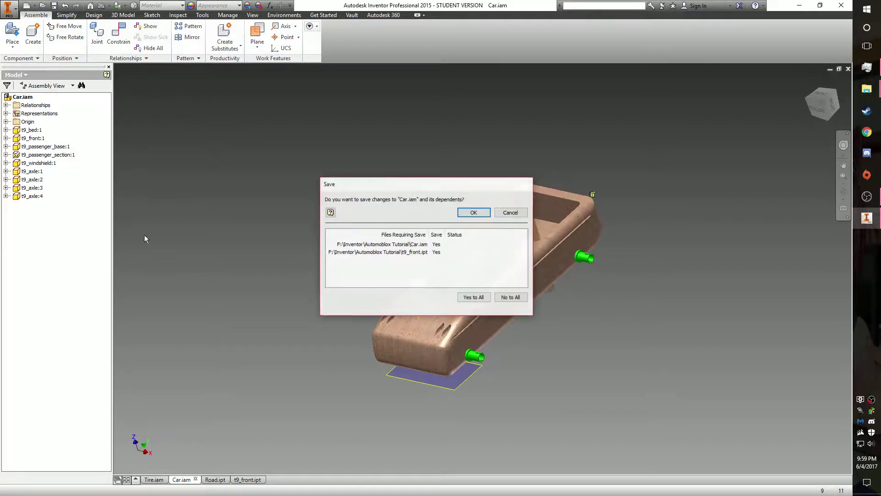
left_click(482, 212)
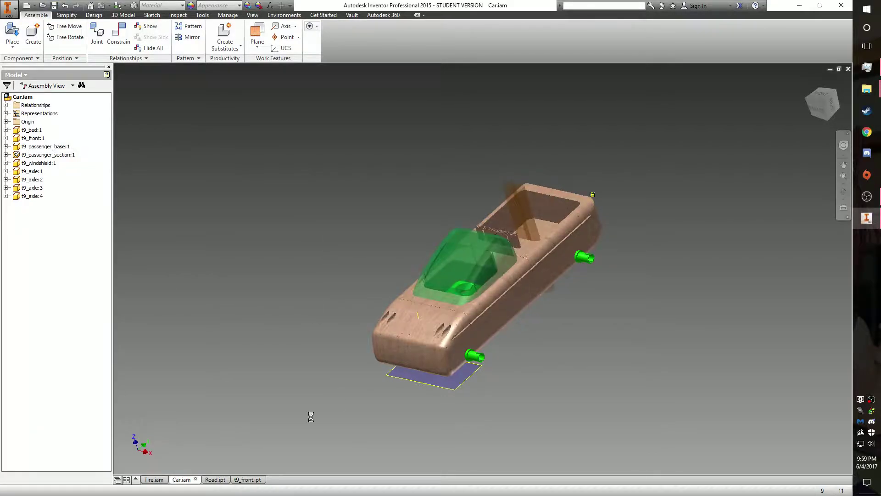
left_click(9, 9)
Create a new assembly and place Road.ipt at the origin, grounded
mouse_move(31, 40)
left_click(140, 63)
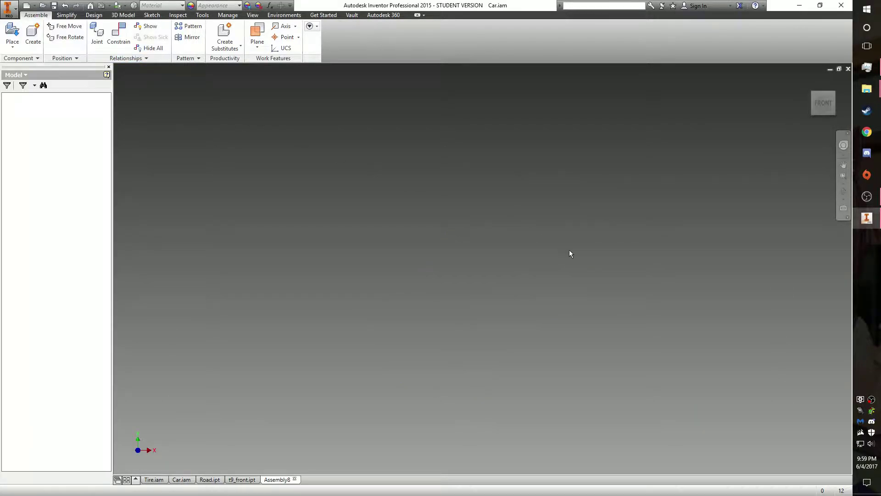
left_click(22, 33)
left_click(345, 230)
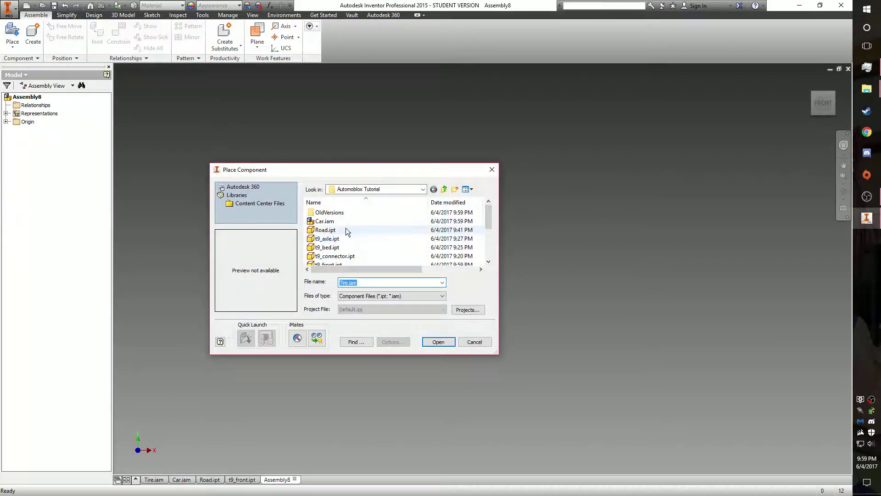
left_click(435, 343)
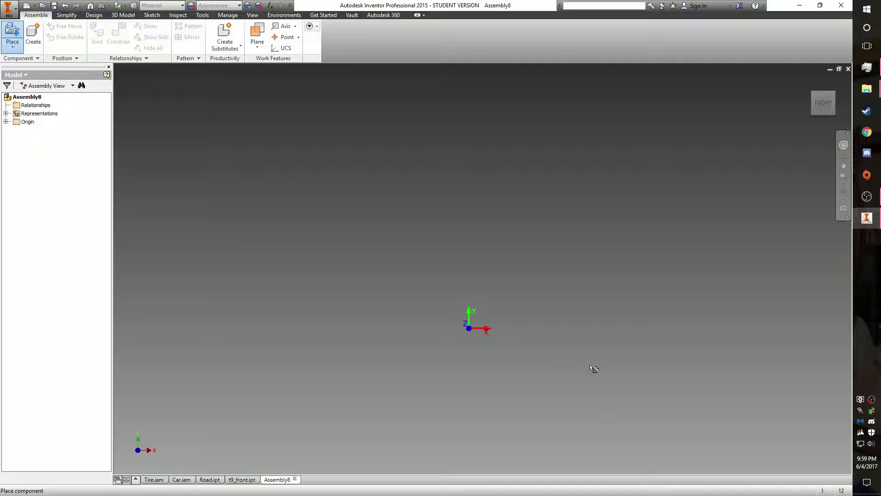
left_click(569, 303)
right_click(567, 316)
left_click(615, 330)
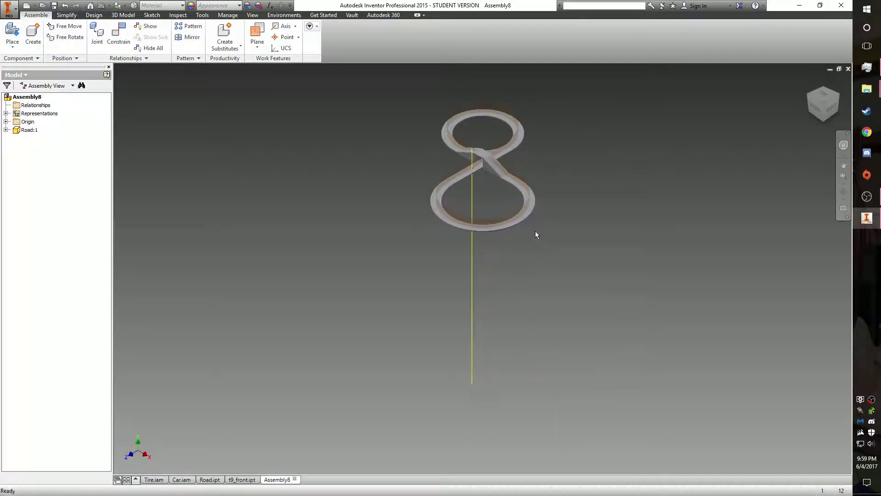
right_click(524, 218)
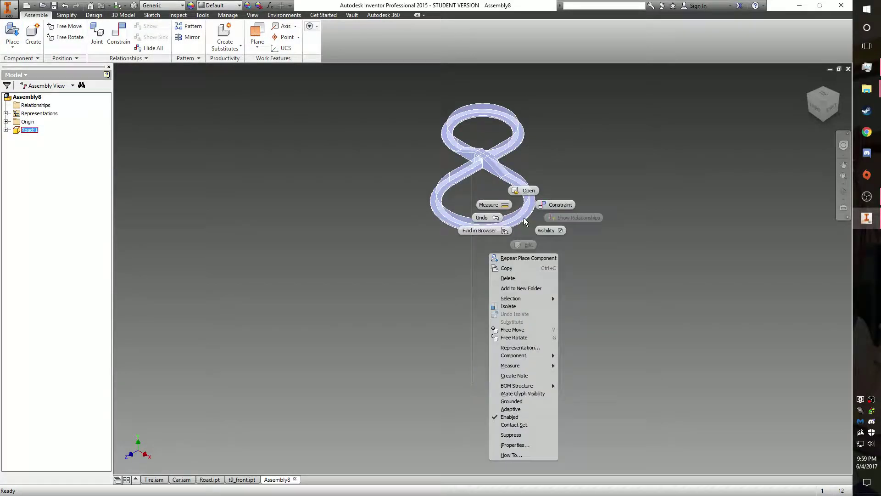
left_click(522, 403)
Place the Car.iam assembly into the new assembly
left_click(13, 34)
left_click(344, 222)
left_click(437, 342)
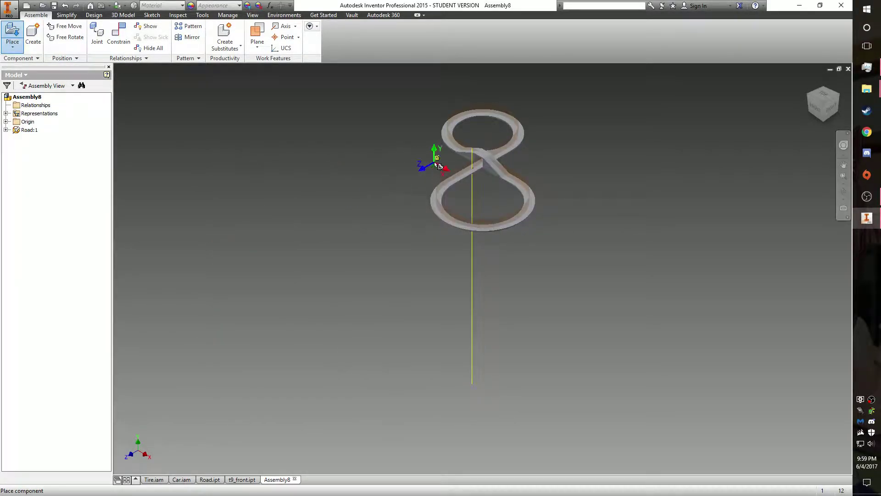
scroll(452, 164, "up", 5)
left_click(452, 164)
Place four Tire.iam instances near the car
left_click(12, 34)
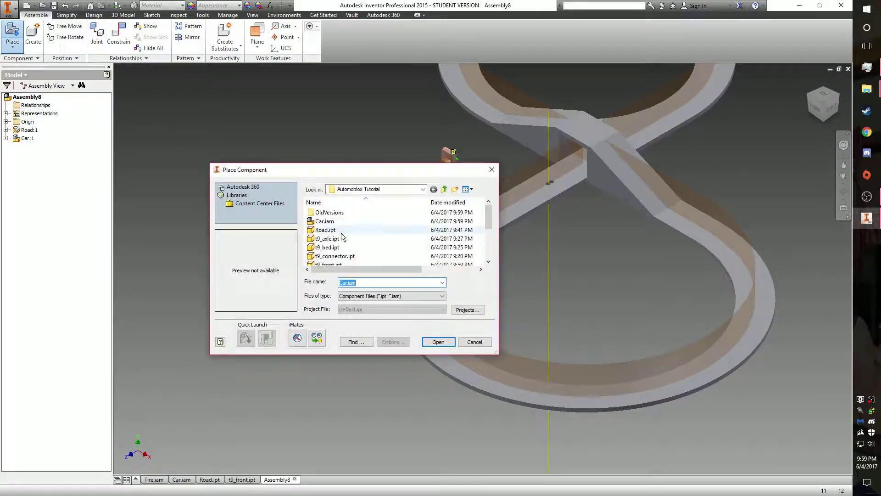
left_click(349, 257)
left_click(437, 341)
left_click(399, 186)
left_click(419, 182)
left_click(404, 164)
left_click(376, 166)
right_click(337, 229)
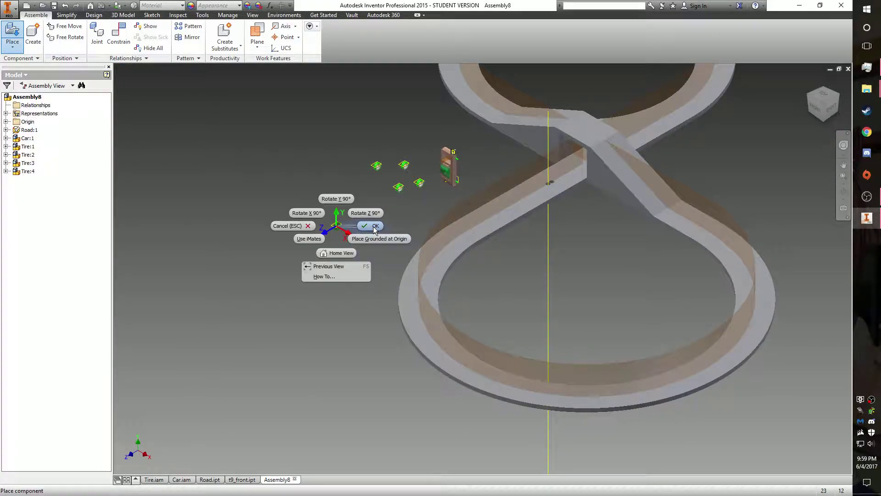
left_click(338, 252)
scroll(413, 174, "down", 5)
left_click(121, 36)
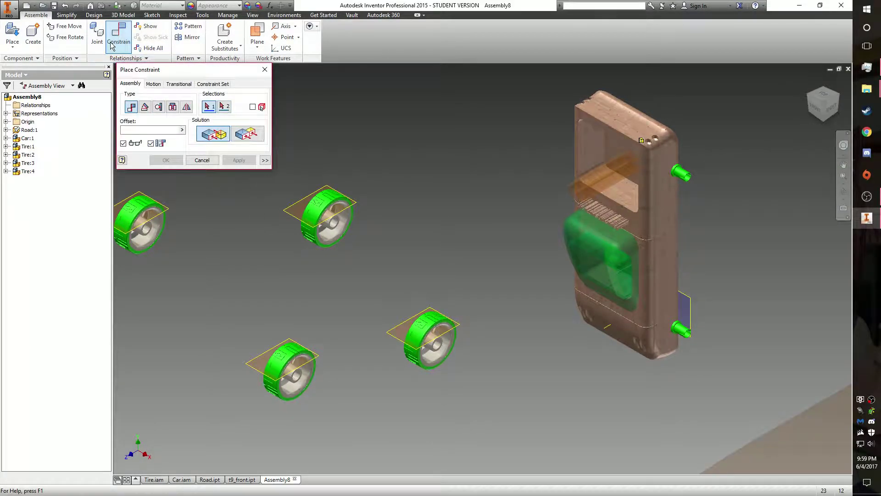
Insert-constrain two tires onto the rear and front axle ends
left_click(171, 108)
left_click(439, 348)
left_click(674, 330)
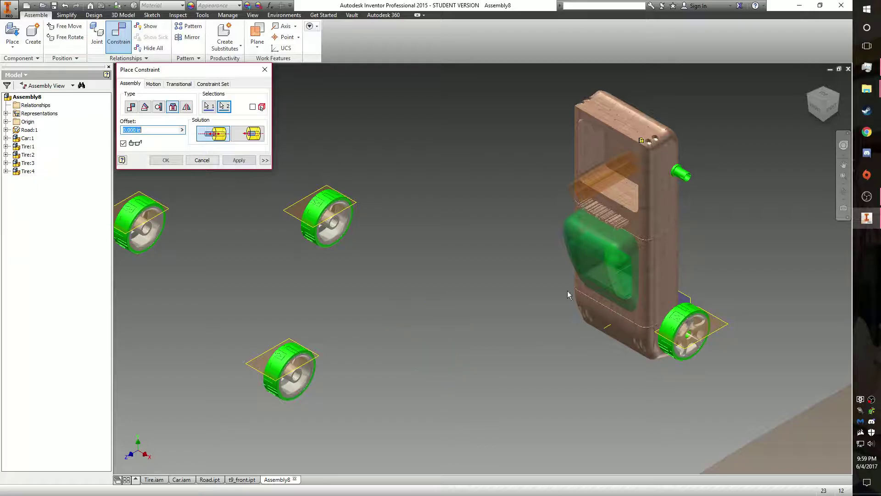
left_click(239, 160)
left_click(333, 228)
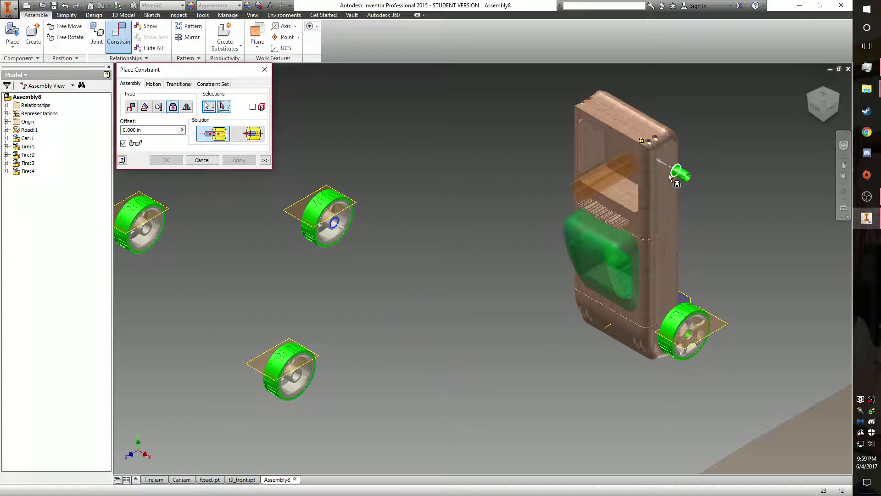
left_click(680, 173)
left_click(240, 160)
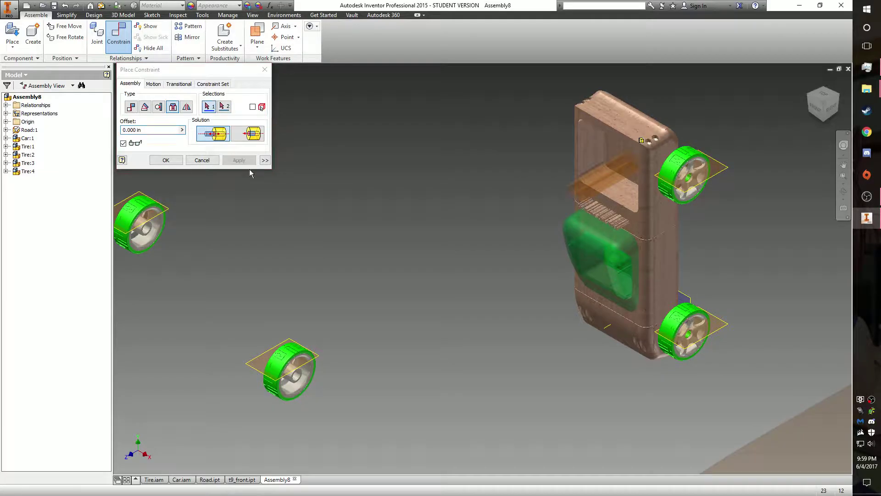
Insert-constrain the remaining two tires onto the car's far-side axles and close the dialog
left_click(296, 375)
middle_click_drag(827, 130, 803, 140, "shift")
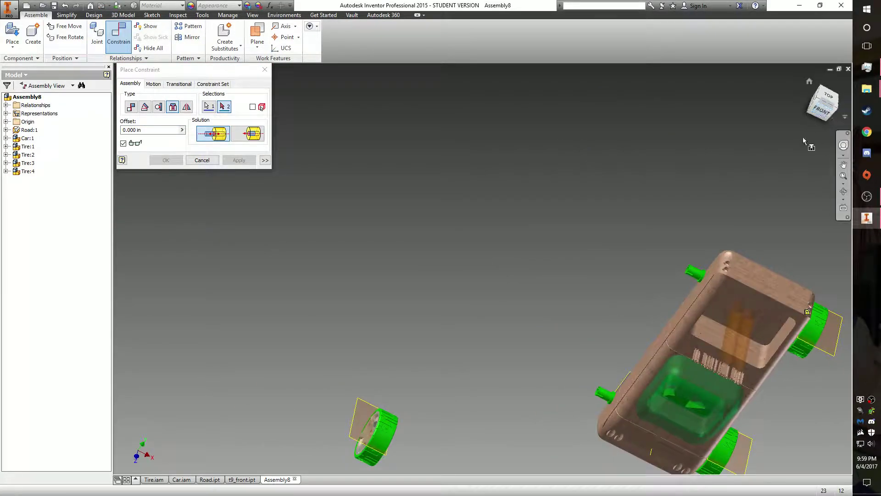
left_click(698, 271)
left_click(239, 159)
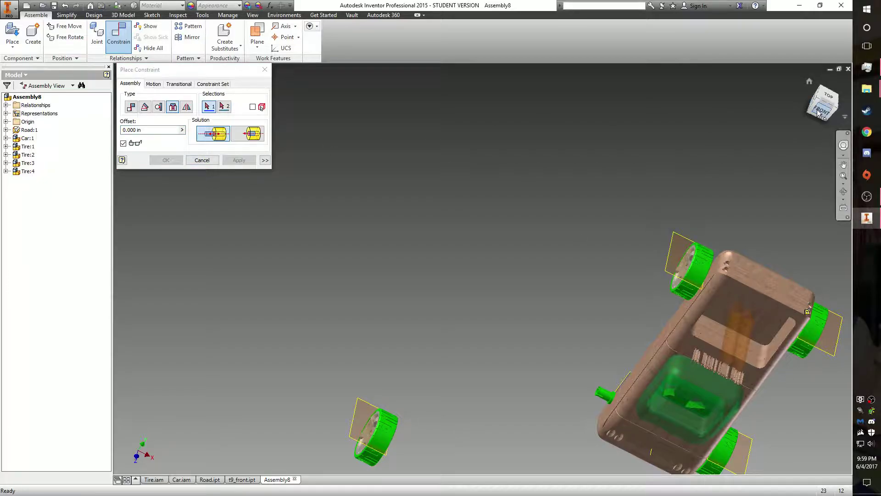
key("F5")
left_click(235, 236)
scroll(239, 247, "up", 4)
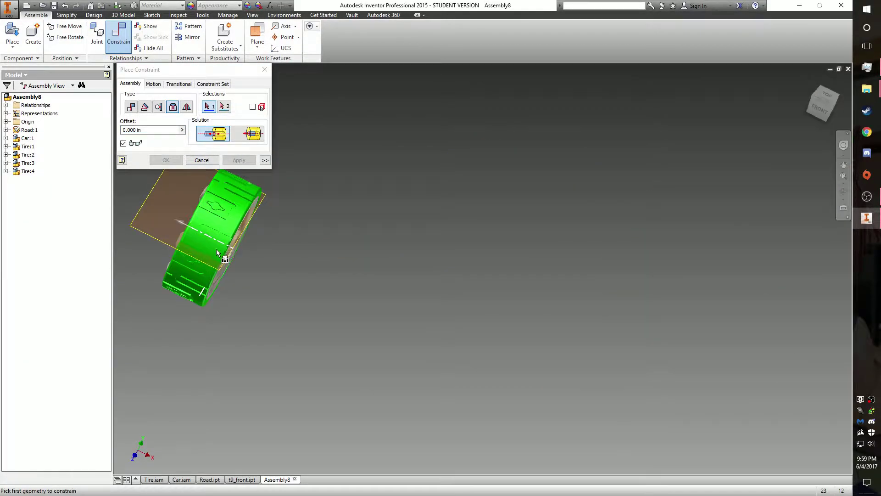
scroll(456, 265, "down", 2)
scroll(456, 266, "down", 3)
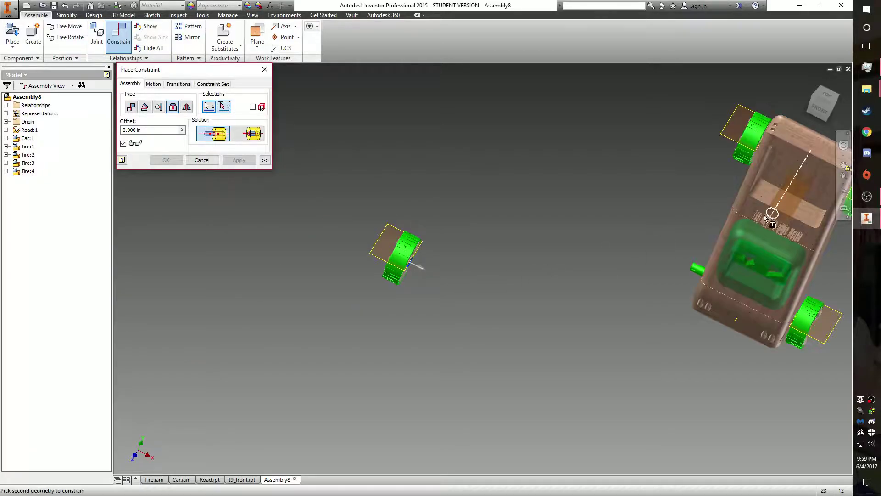
middle_click_drag(794, 207, 803, 178, "shift")
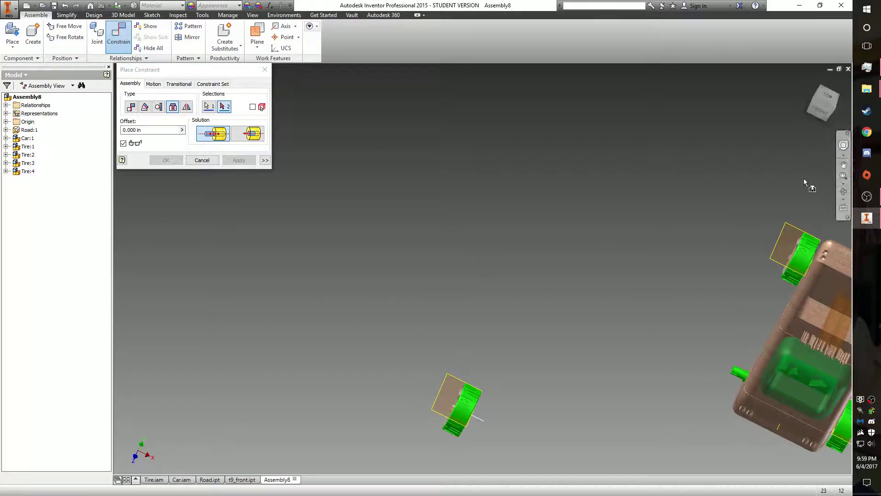
left_click(743, 374)
left_click(239, 160)
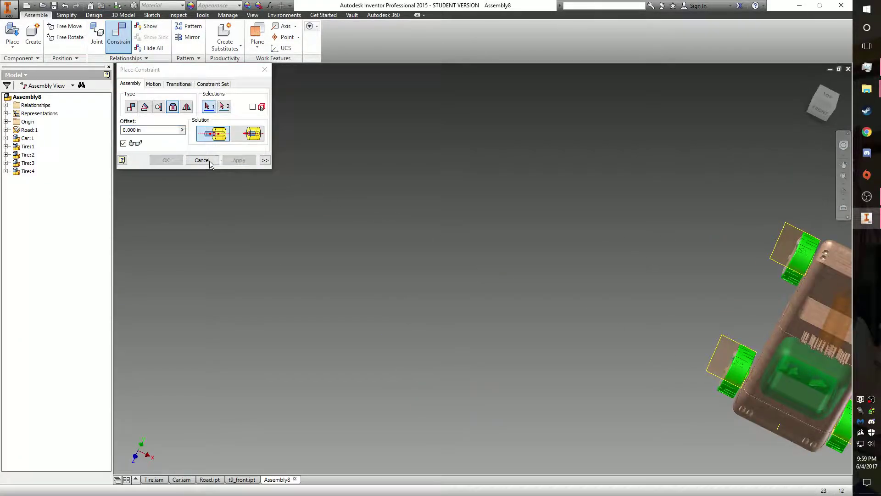
left_click(209, 161)
scroll(215, 163, "down", 2)
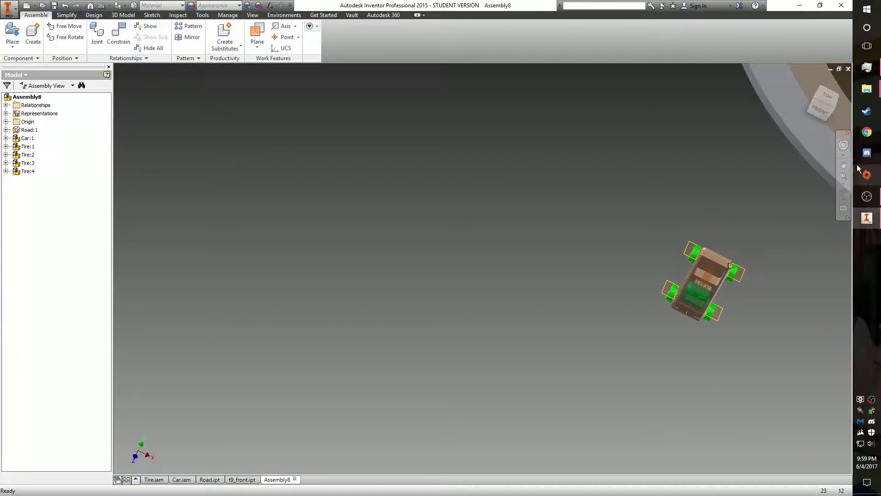
Mate the car's work plane flush to the road surface
left_click(820, 105)
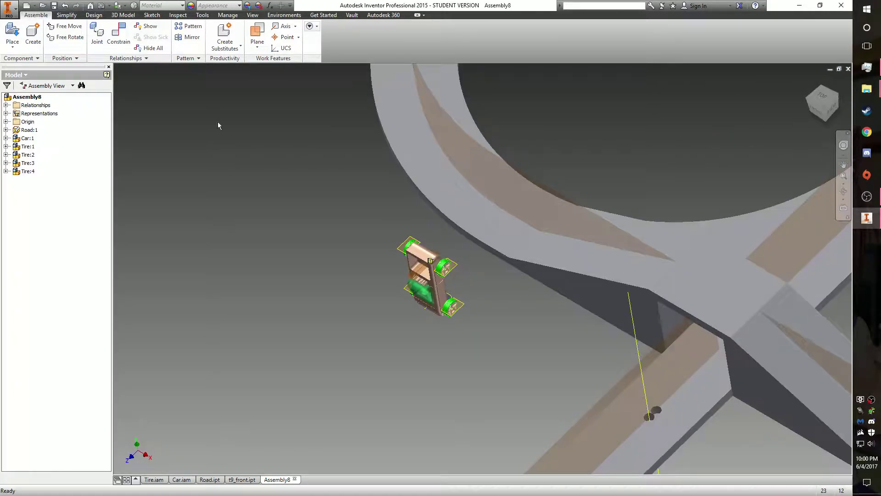
left_click(118, 34)
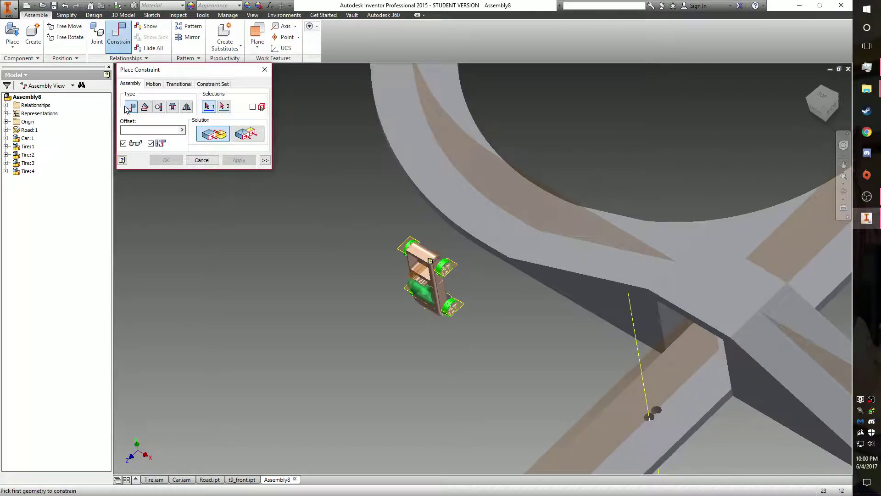
scroll(452, 297, "up", 5)
left_click(452, 298)
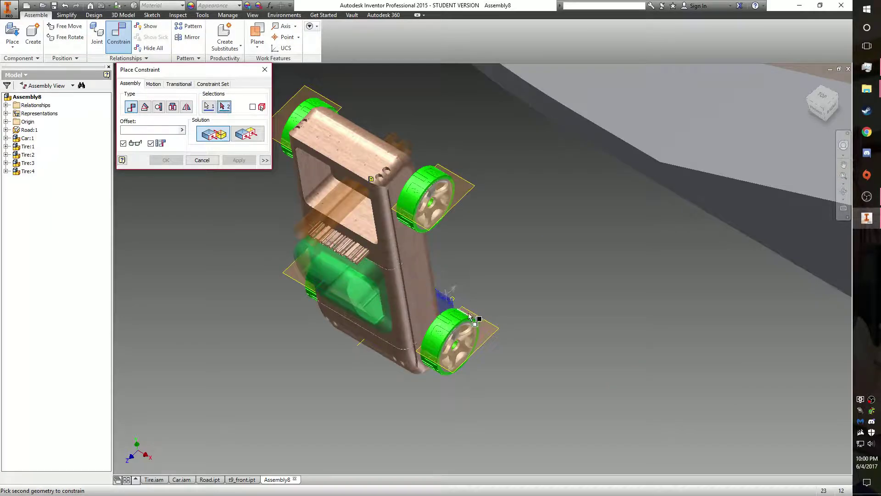
scroll(593, 414, "down", 6)
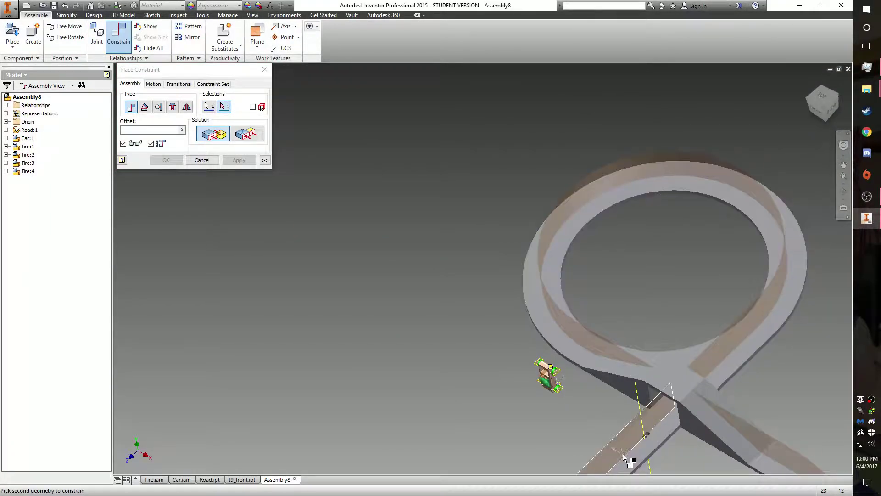
left_click(628, 465)
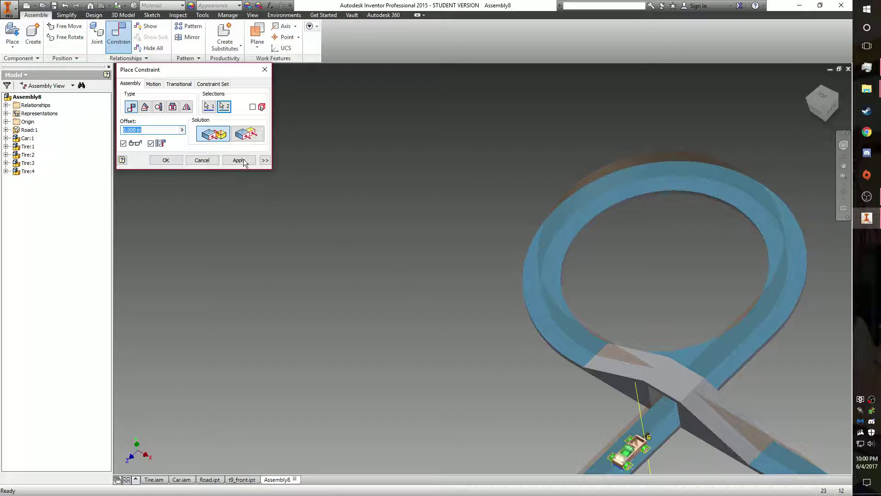
left_click(238, 160)
scroll(442, 220, "down", 3)
scroll(476, 193, "up", 7)
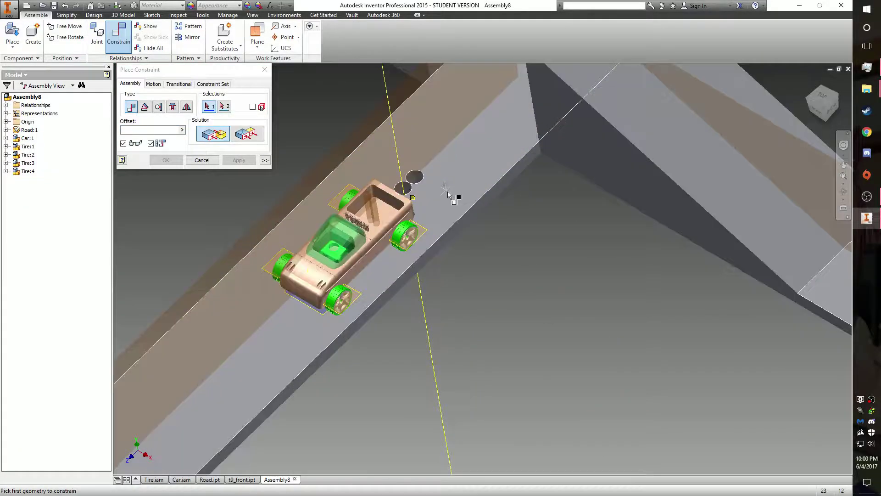
scroll(308, 275, "up", 3)
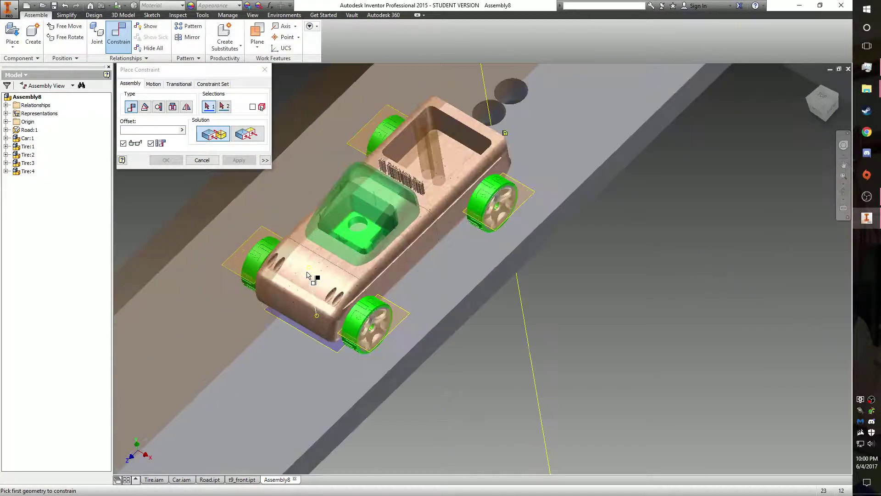
scroll(307, 274, "up", 4)
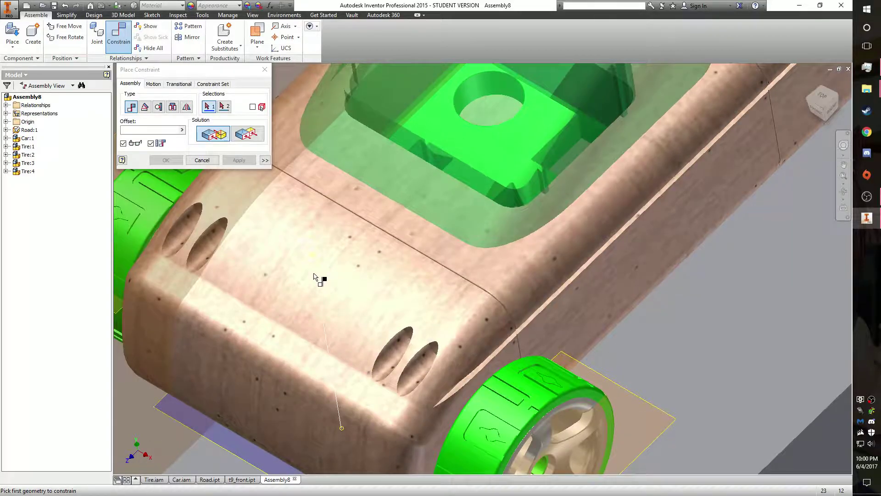
Mate a car body face to the road's guide line with an 8.893 in offset
left_click(816, 112)
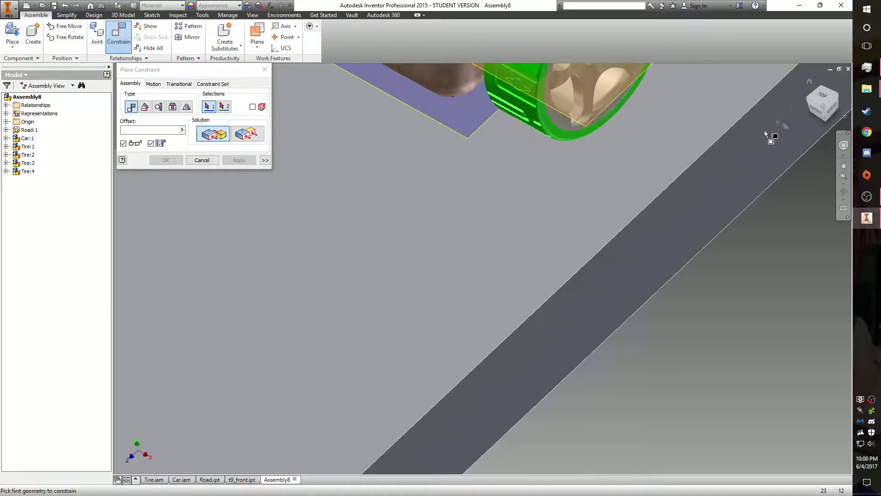
scroll(581, 78, "up", 6)
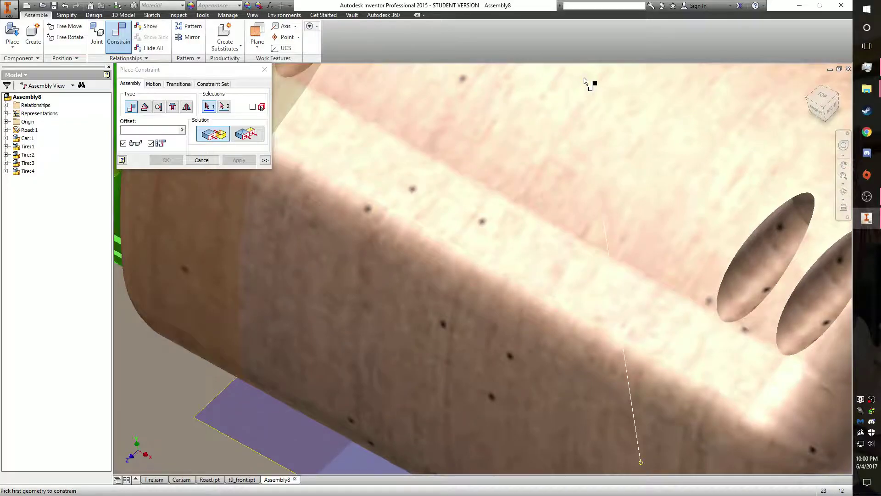
scroll(583, 81, "down", 5)
left_click(587, 82)
scroll(731, 157, "down", 4)
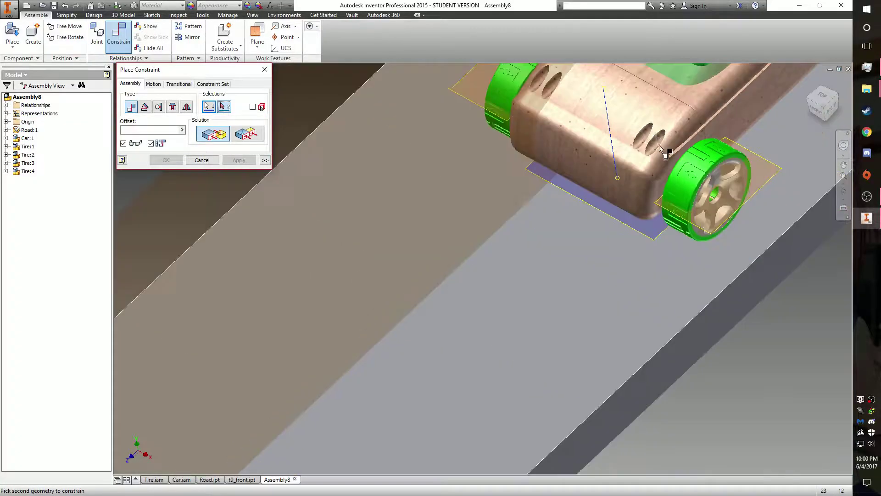
left_click(786, 179)
scroll(771, 193, "down", 3)
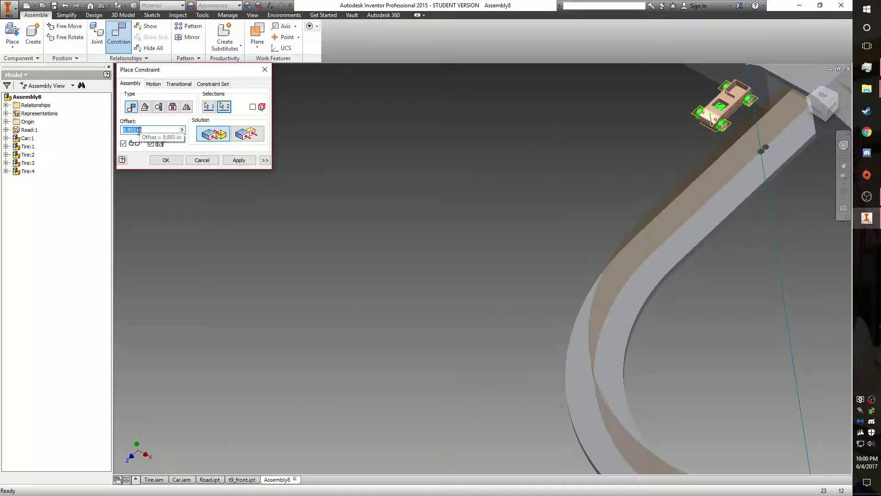
left_click(239, 159)
key("Escape")
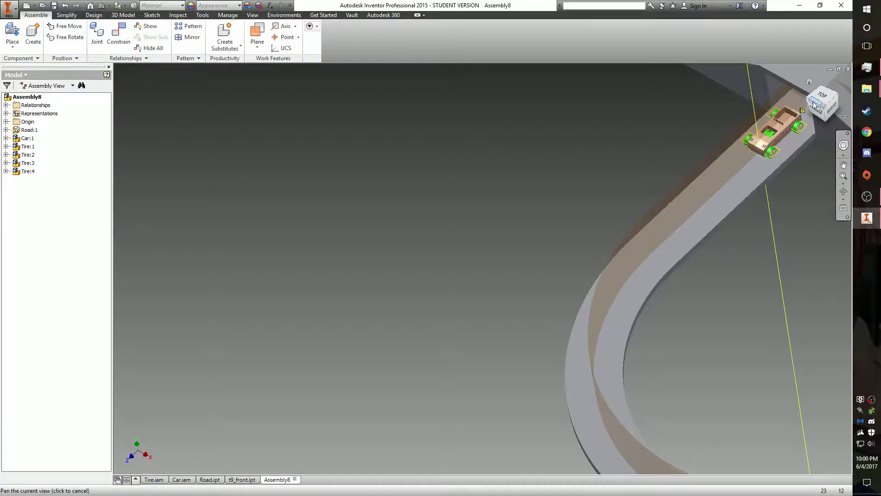
left_click(809, 81)
scroll(463, 159, "down", 5)
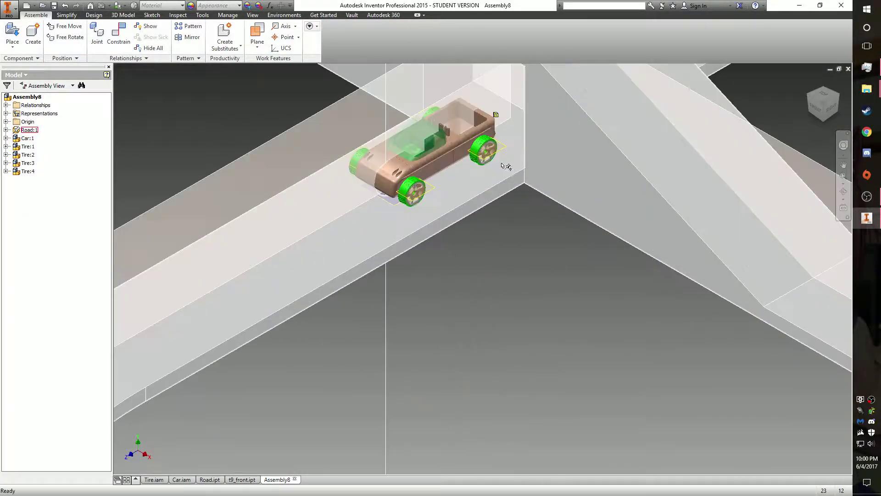
scroll(477, 216, "up", 5)
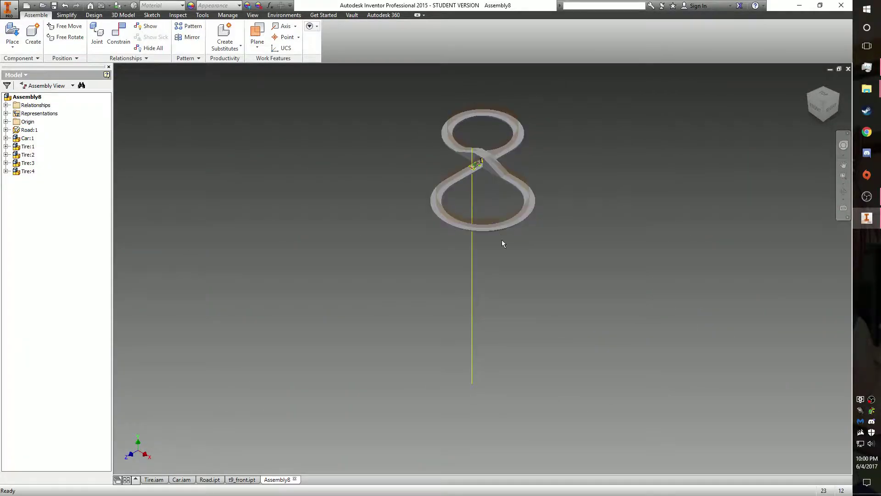
right_click(615, 230)
left_click(564, 157)
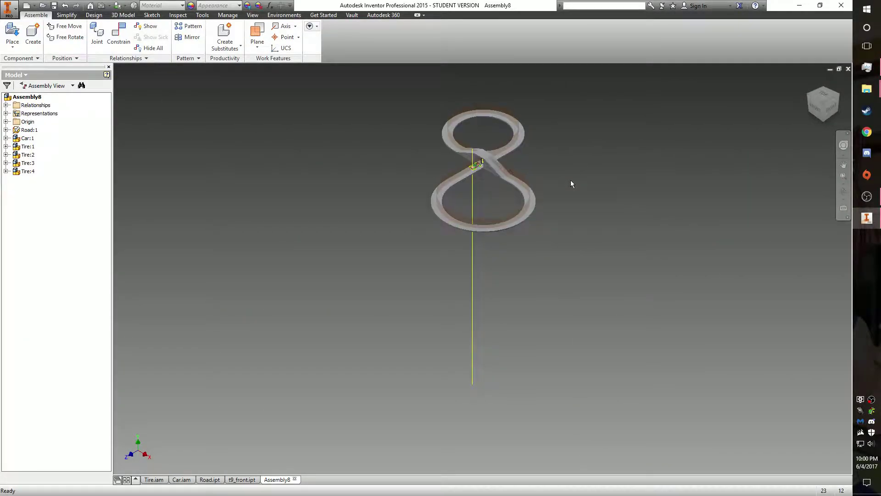
scroll(475, 165, "down", 5)
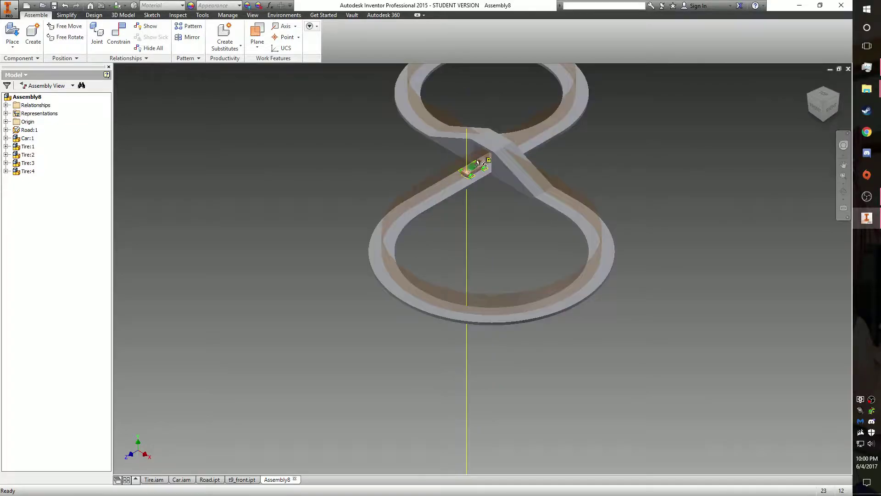
Add a transitional constraint tying the car's side face to the work plane along the road
left_click(119, 33)
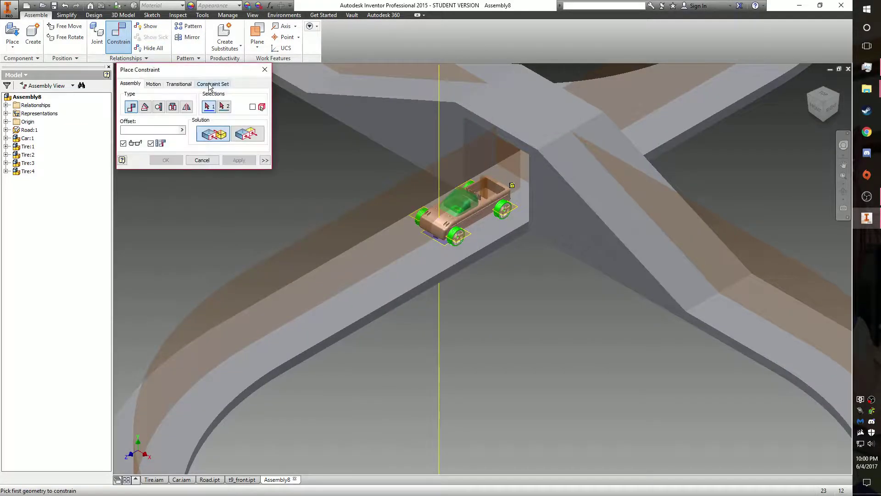
left_click(176, 86)
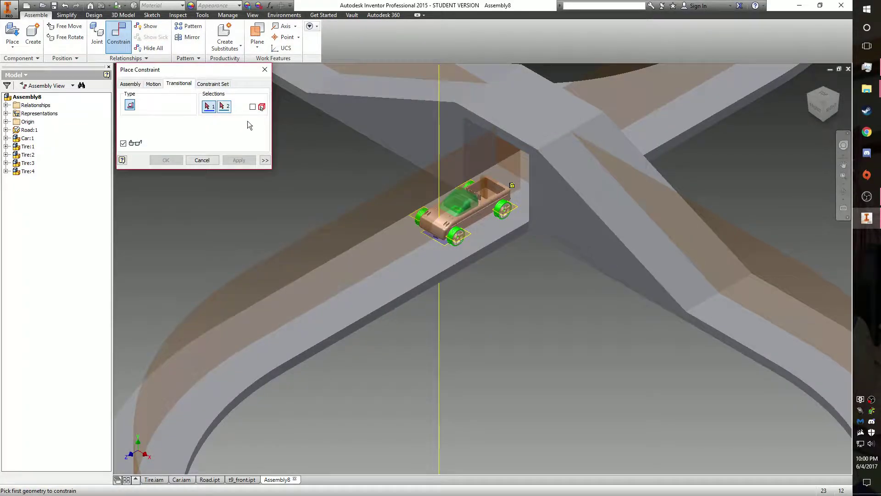
left_click(486, 190)
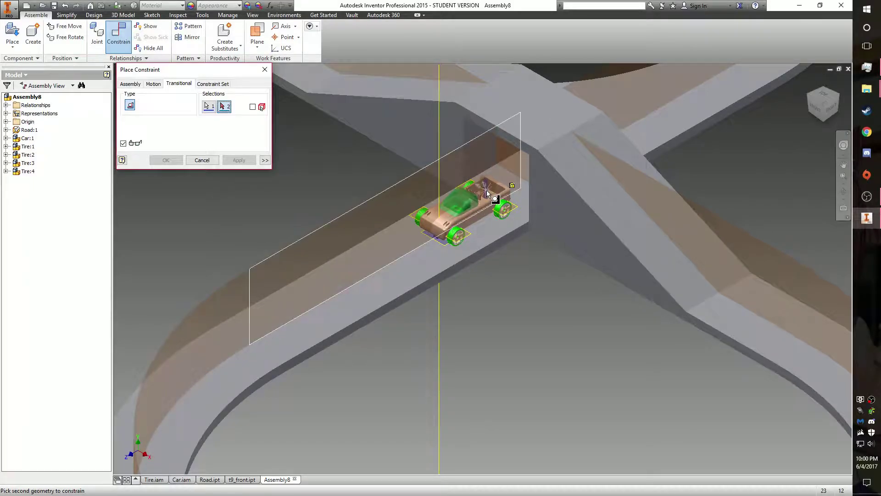
left_click(491, 163)
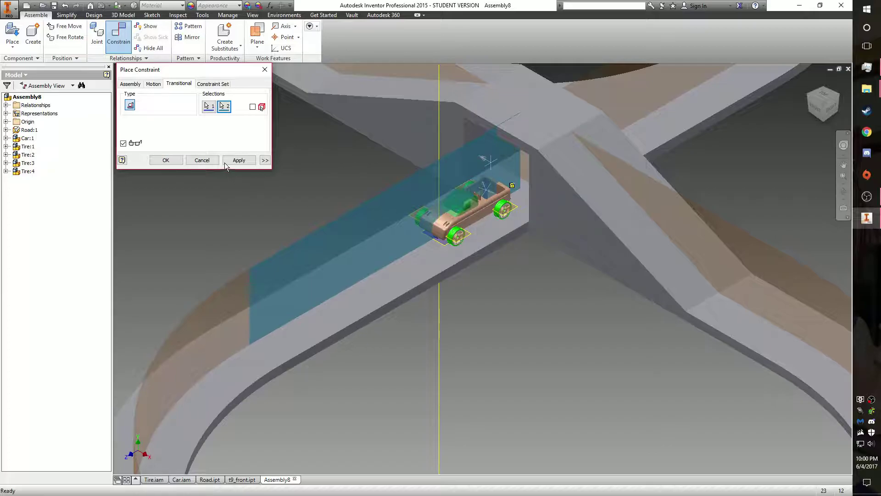
left_click(238, 160)
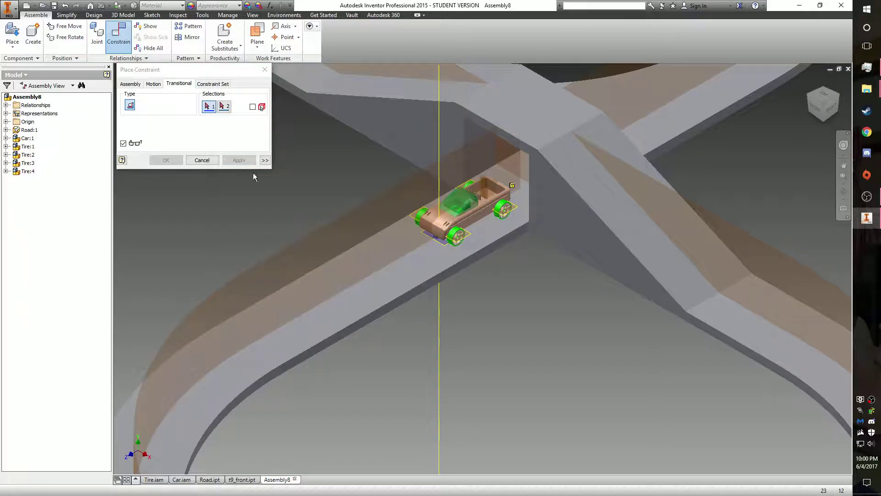
left_click(206, 161)
scroll(496, 262, "down", 3)
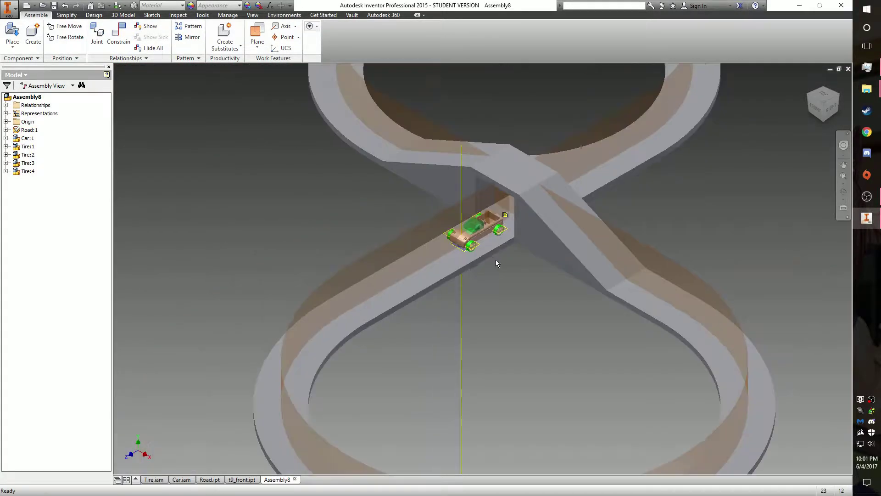
scroll(496, 260, "down", 2)
Switch to Inventor Studio and mark Road.ipt's Drive_Me parameter as a favorite
left_click(276, 16)
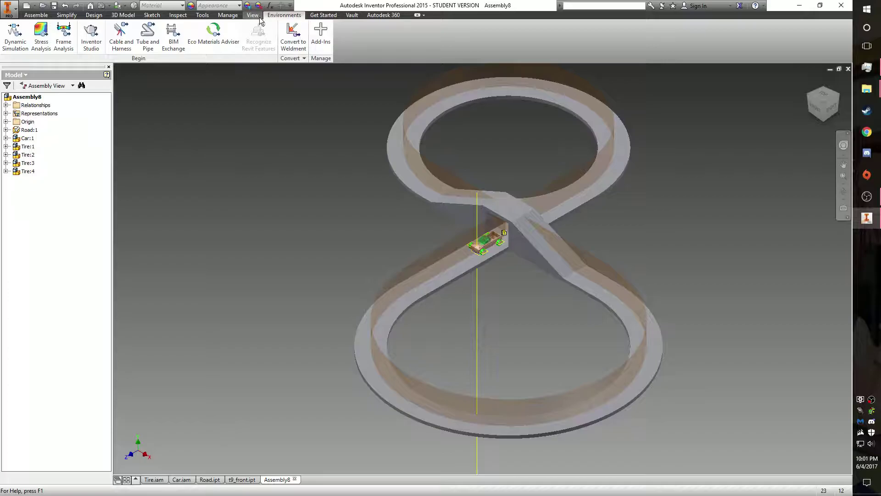
left_click(91, 34)
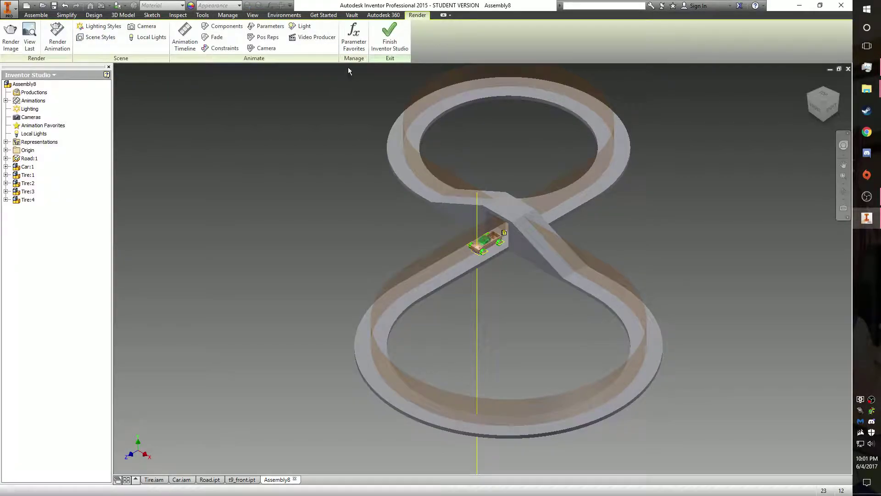
left_click(353, 44)
left_click(157, 100)
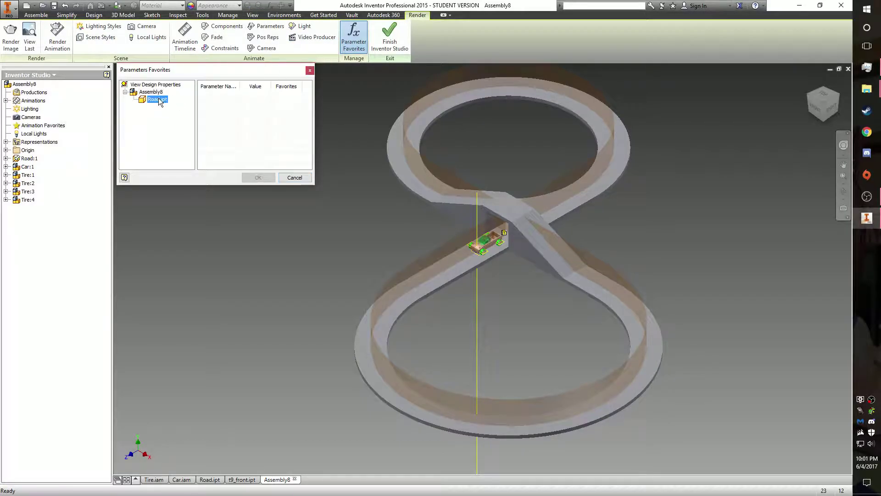
left_click(286, 96)
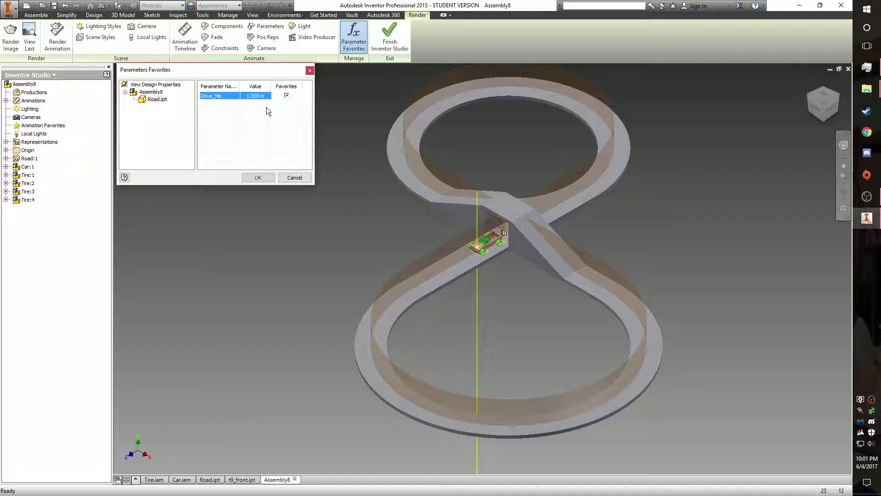
left_click(258, 177)
left_click(258, 31)
Animate Drive_Me from 1.000 in to 1000 in and preview the car driving the road
left_click(398, 270)
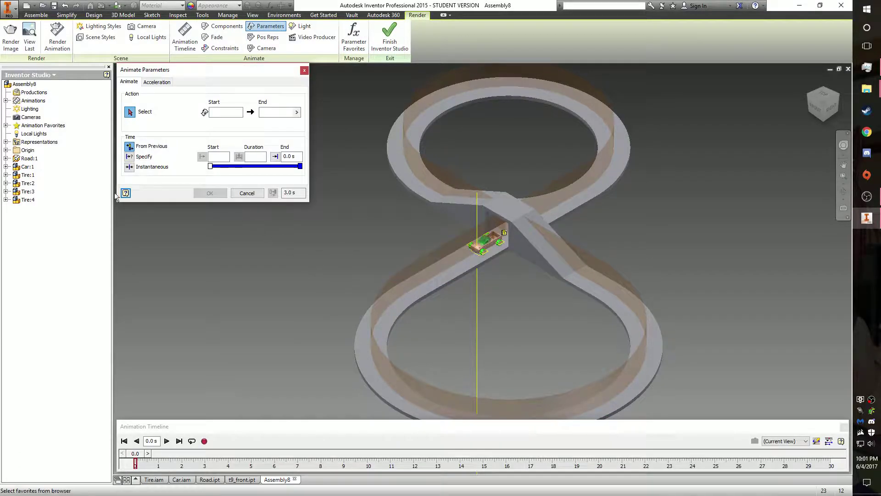
left_click(6, 125)
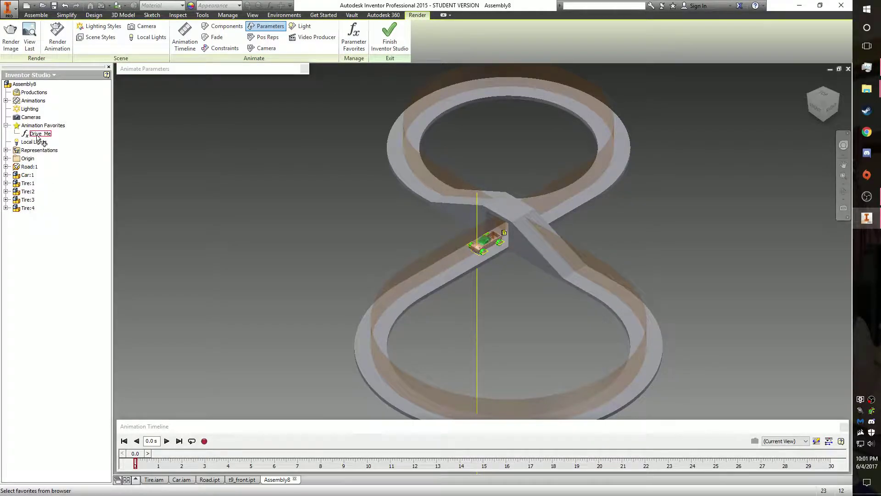
mouse_move(227, 71)
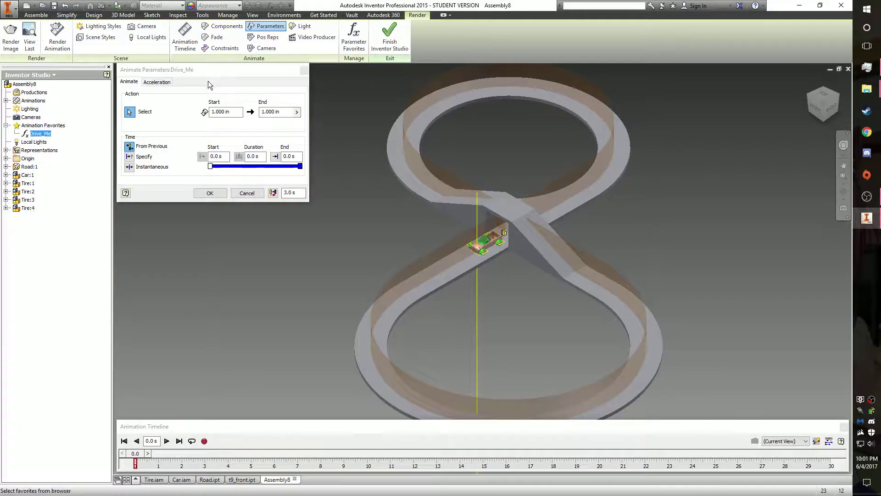
left_click(266, 112)
key("Delete")
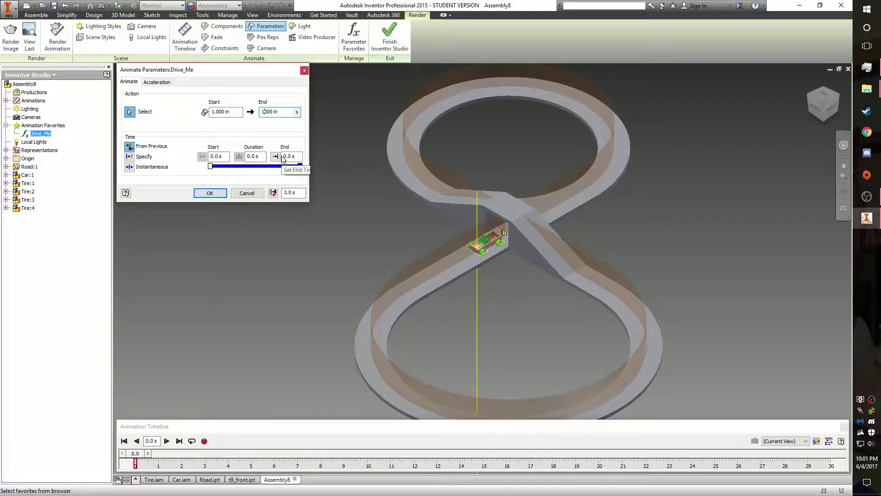
left_click(167, 440)
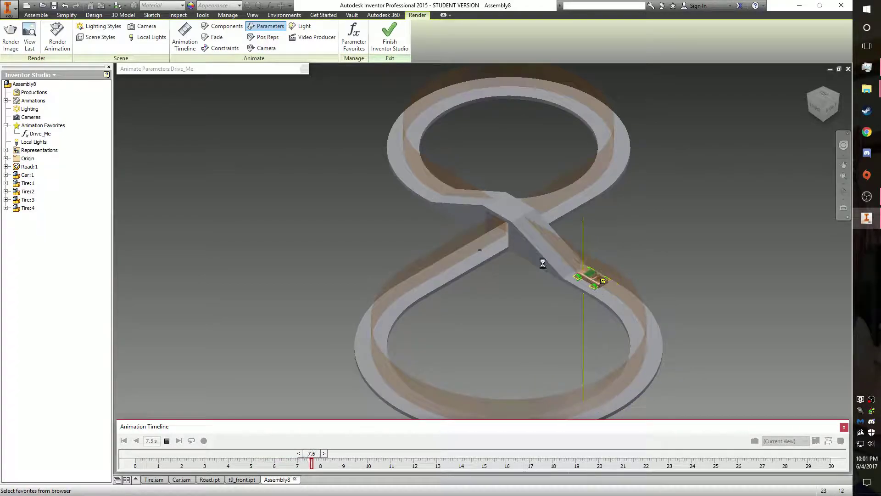
Stop, rewind and replay the Drive_Me preview, ending back at the start
left_click(166, 441)
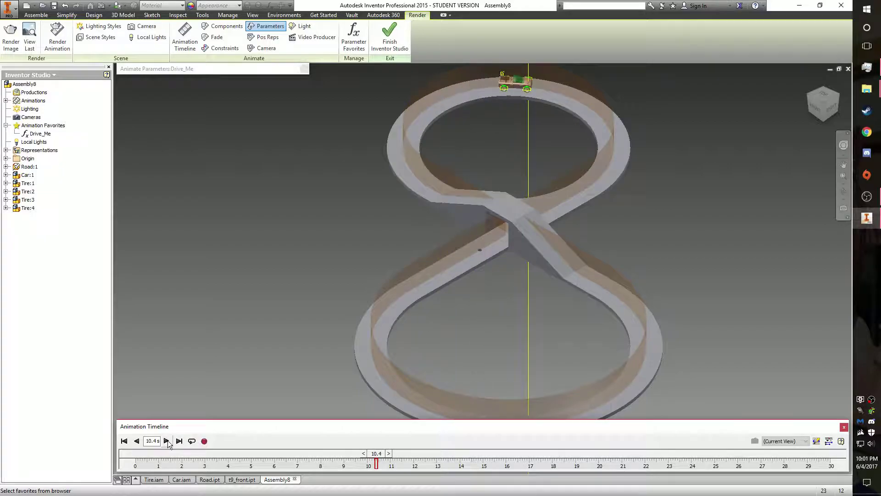
left_click(125, 441)
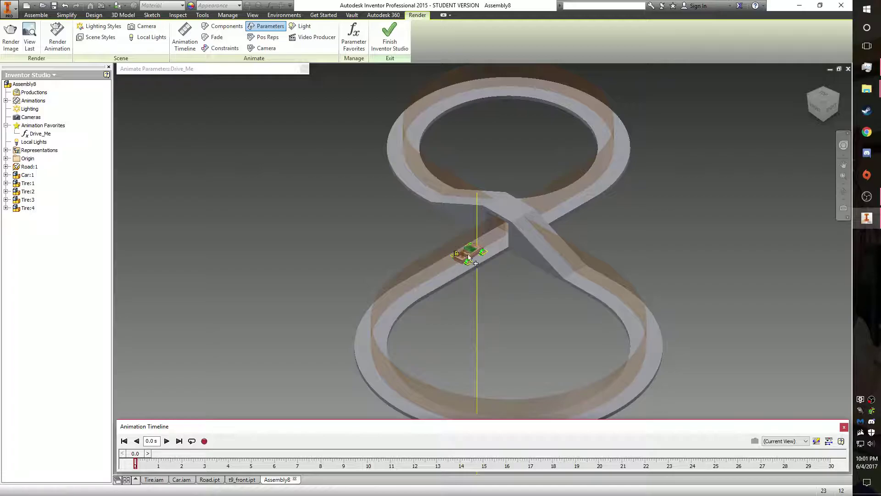
left_click(167, 441)
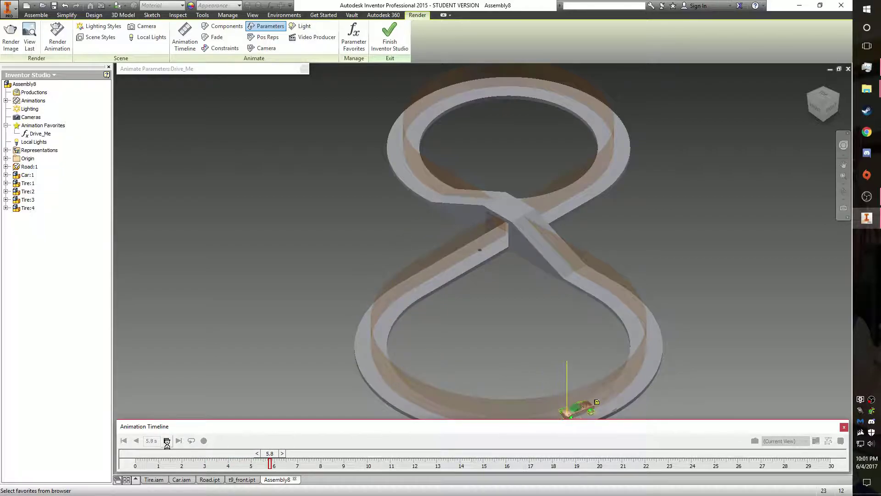
left_click(167, 441)
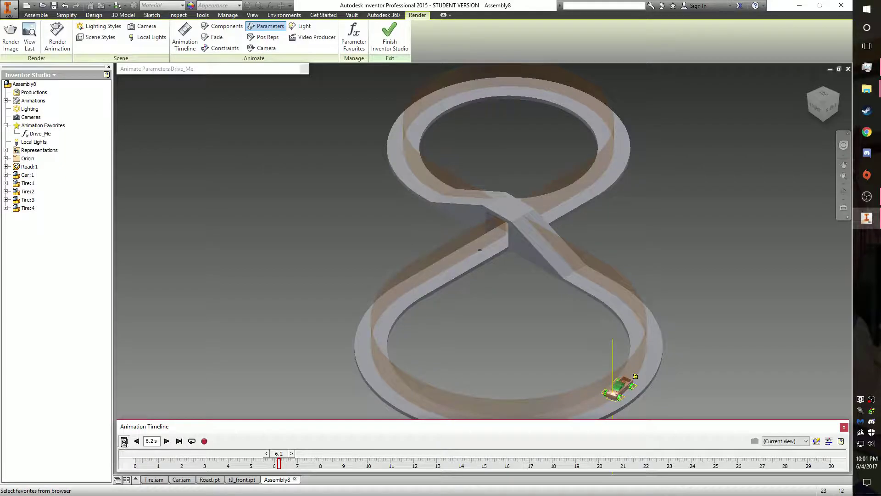
left_click(124, 440)
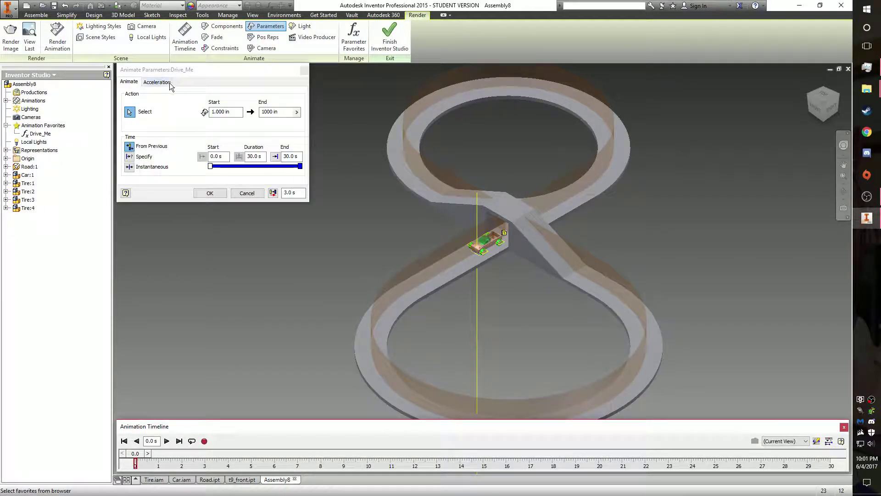
Apply the Drive_Me animation with its end value corrected to 400 in, then rewind to 0.0 s
left_click(213, 197)
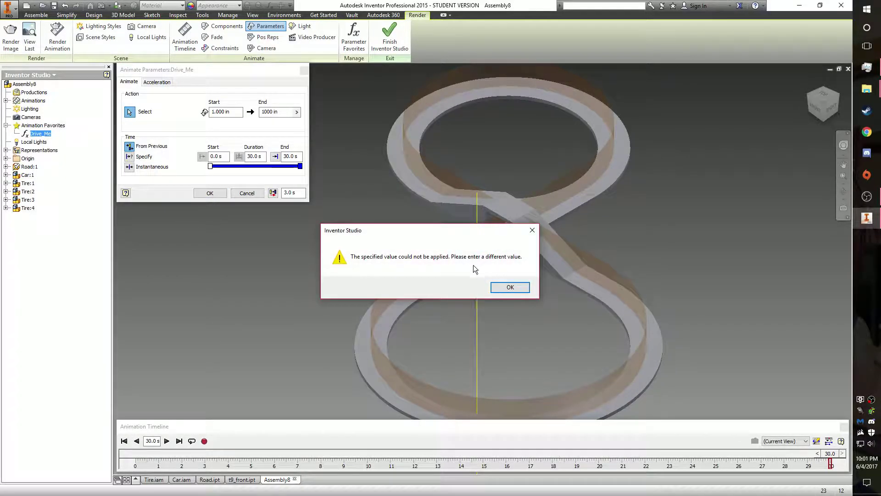
left_click(510, 288)
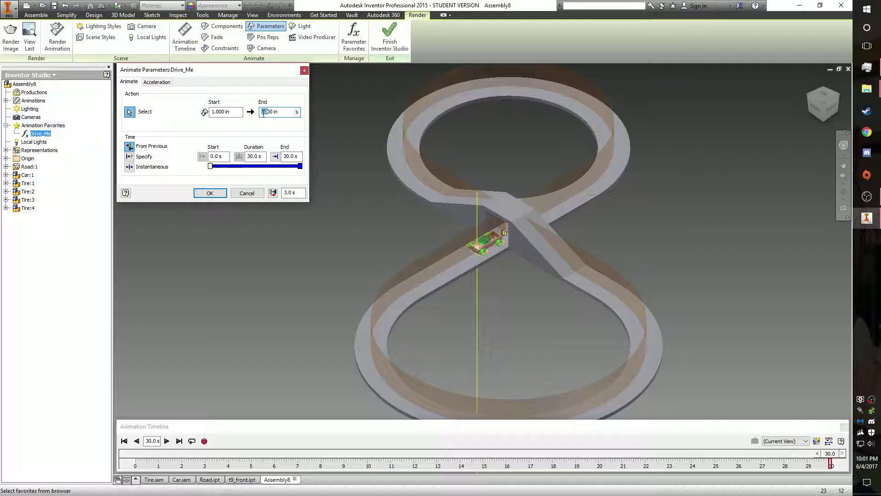
left_click(210, 194)
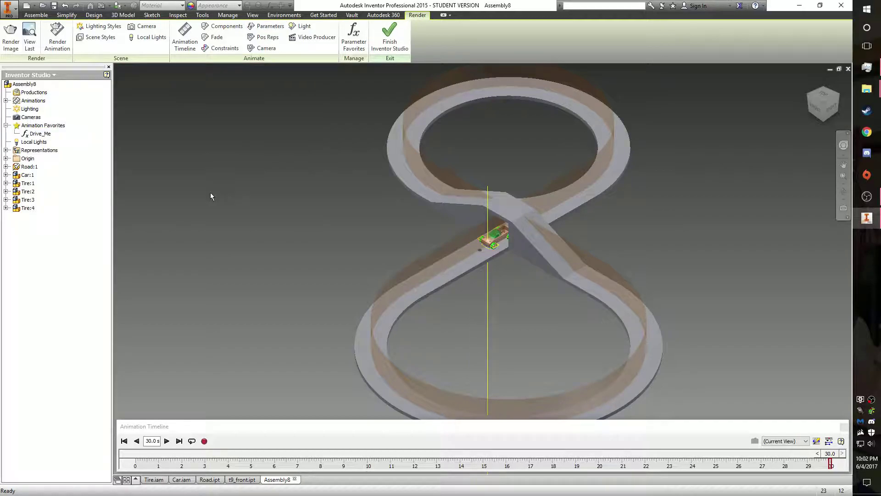
left_click(123, 441)
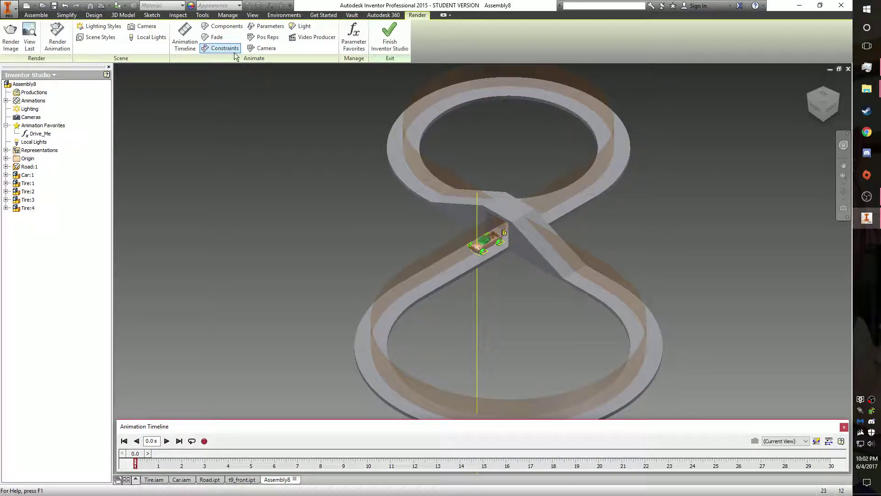
Start a constraint animation and pick the road's Mate:1 constraint from the browser
left_click(224, 48)
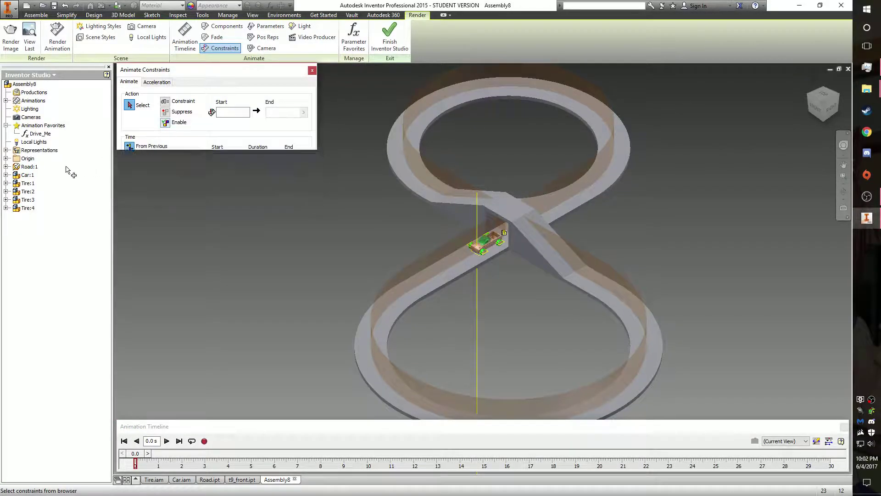
left_click(6, 166)
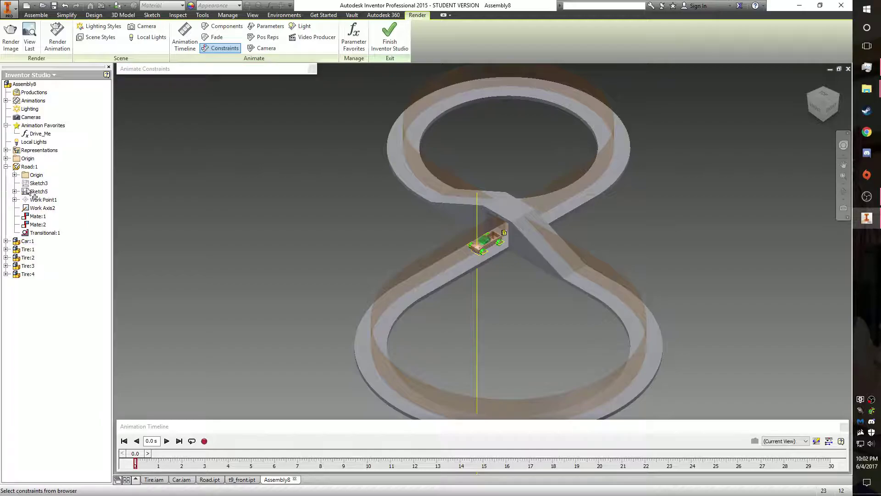
left_click(37, 225)
scroll(469, 259, "down", 8)
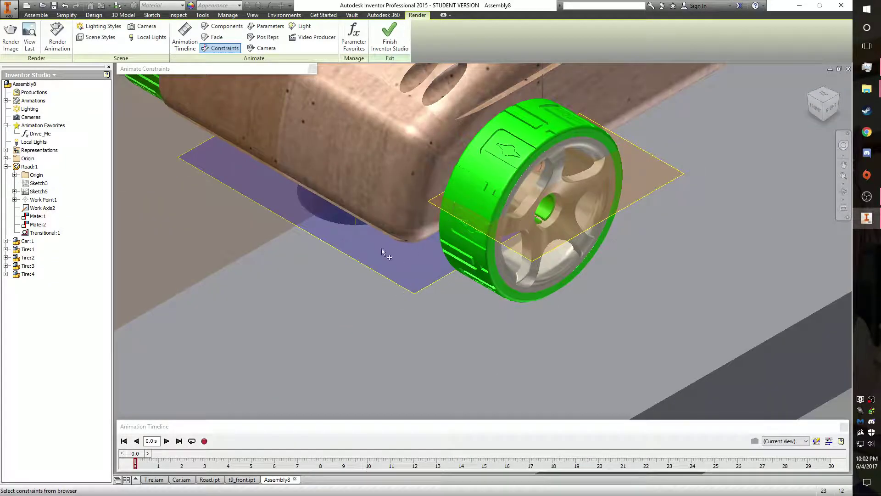
scroll(547, 301, "up", 8)
scroll(454, 348, "up", 8)
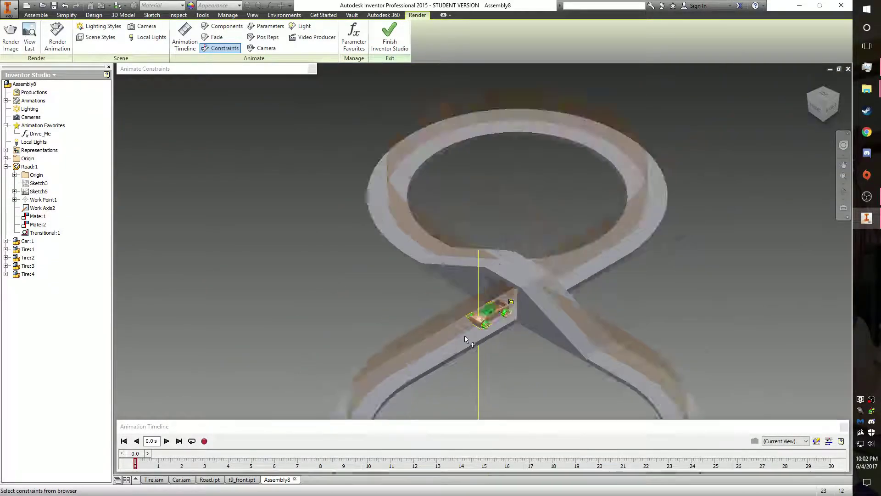
left_click(33, 220)
middle_click_drag(556, 382, 515, 320)
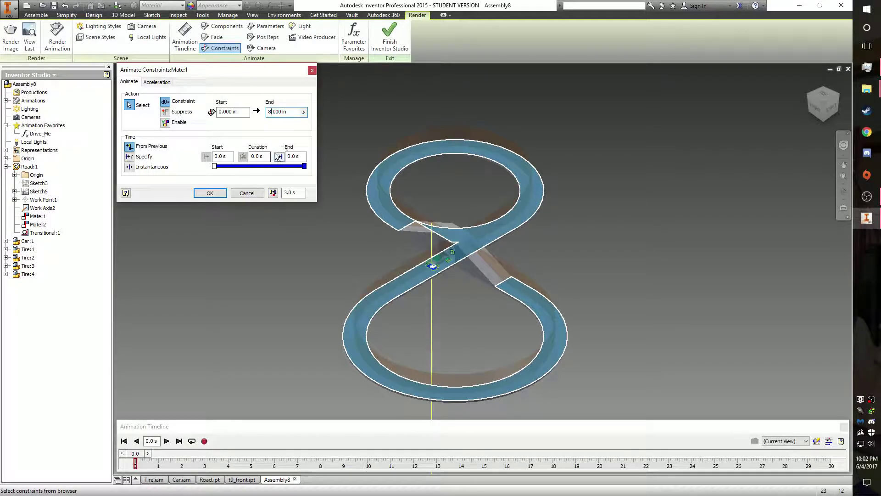
Make the Mate:1 animation use specified timing, starting at the current timeline time
left_click_drag(138, 454, 482, 465)
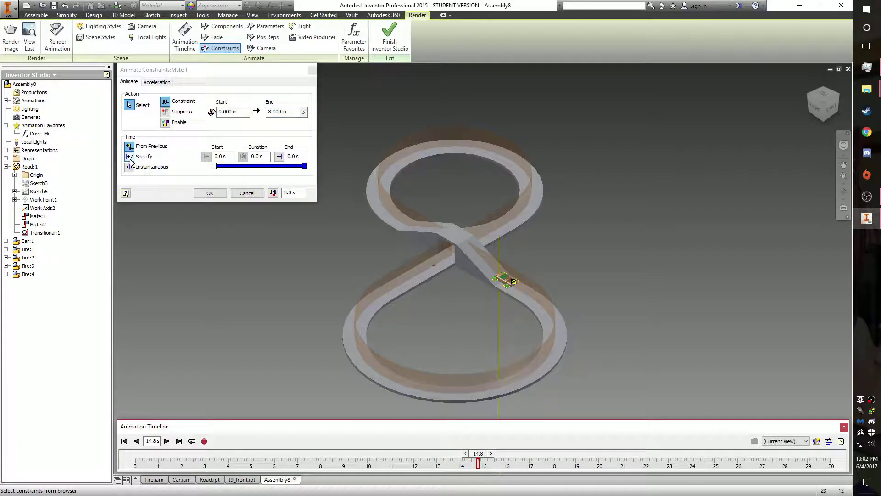
left_click(131, 158)
left_click(208, 156)
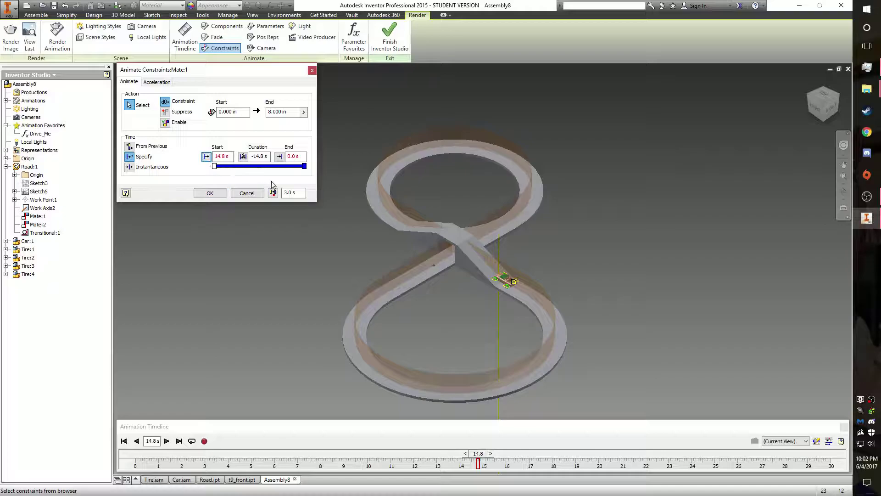
left_click_drag(479, 453, 504, 454)
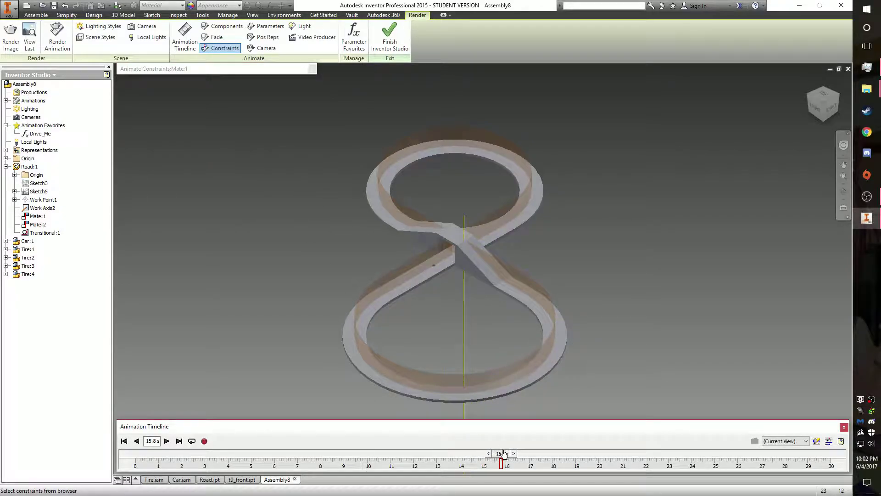
scroll(477, 245, "down", 3)
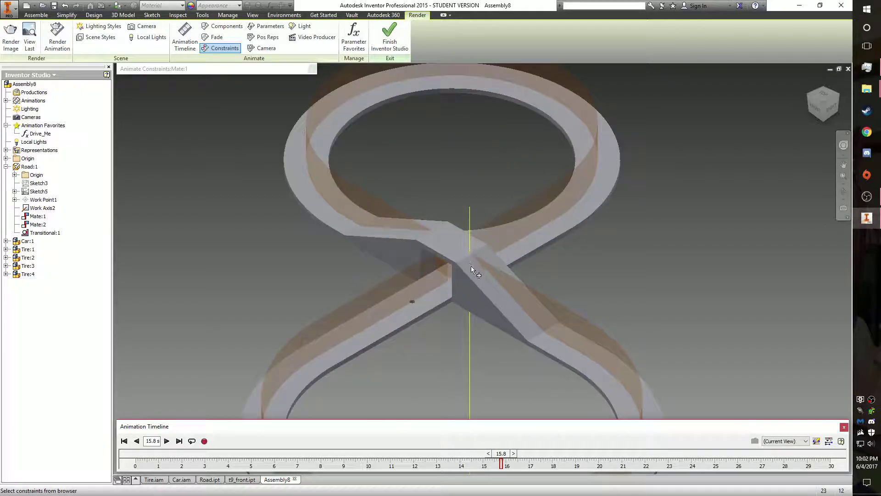
mouse_move(277, 71)
End the Mate:1 animation (0.000 to 8.000 in) at 15.9 s and confirm it
left_click(279, 157)
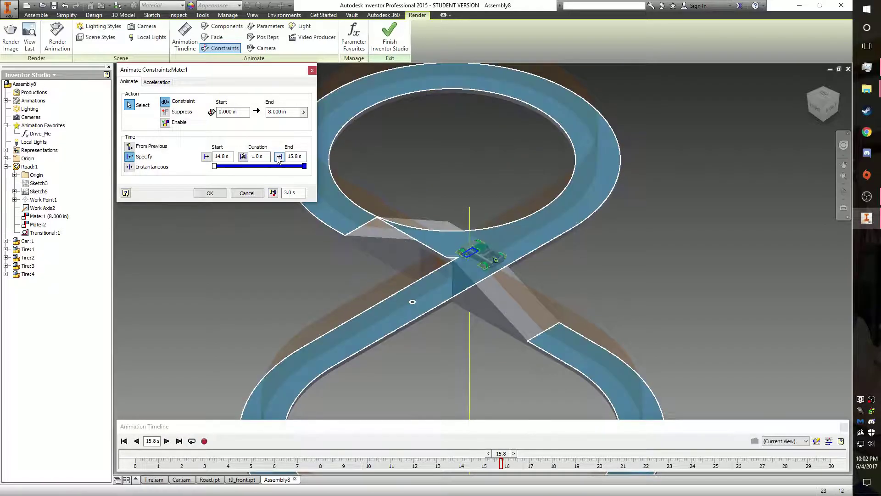
left_click_drag(501, 463, 503, 463)
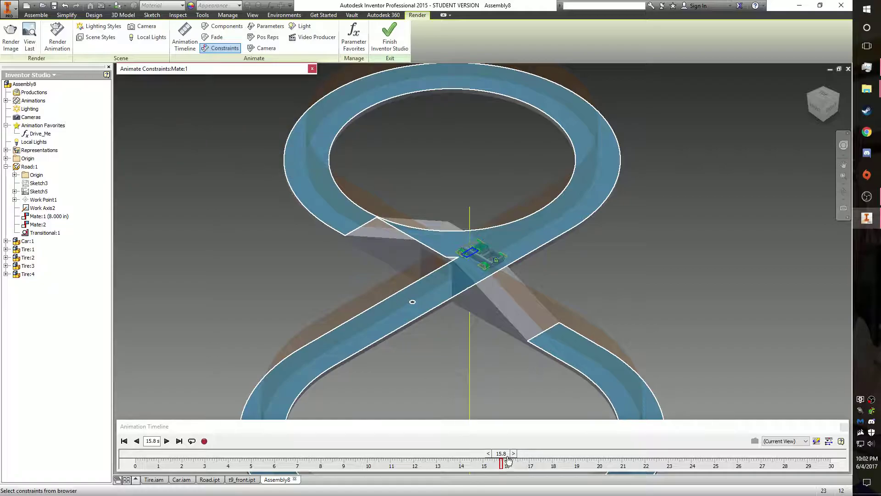
mouse_move(253, 75)
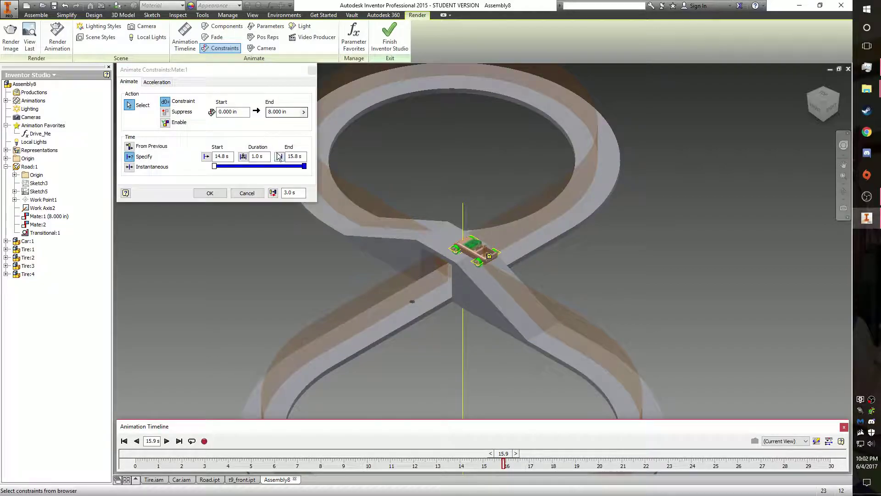
left_click(278, 156)
left_click_drag(504, 456, 524, 463)
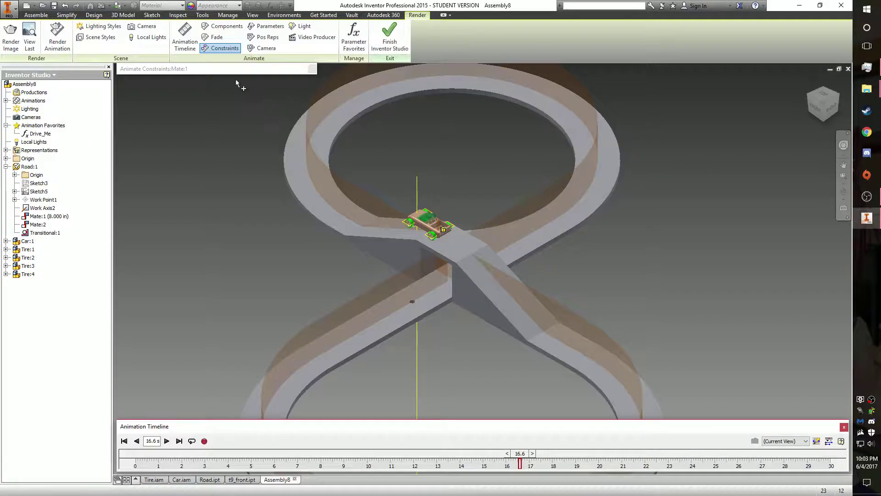
mouse_move(230, 69)
left_click(215, 192)
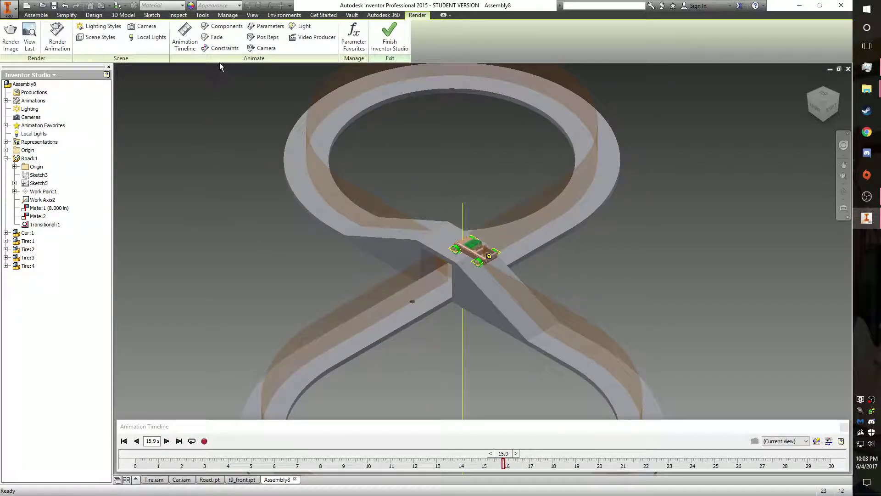
Create a second Mate:1 animation that starts at 16.6 s
left_click(220, 48)
left_click(44, 208)
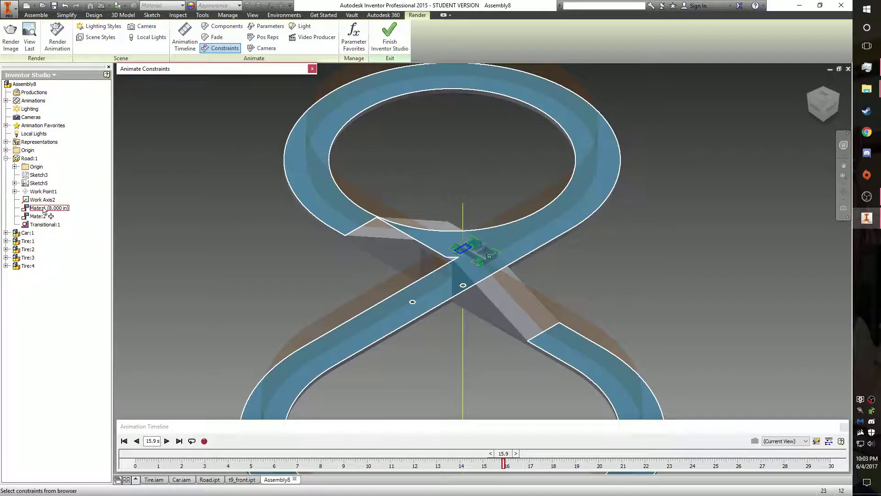
mouse_move(246, 73)
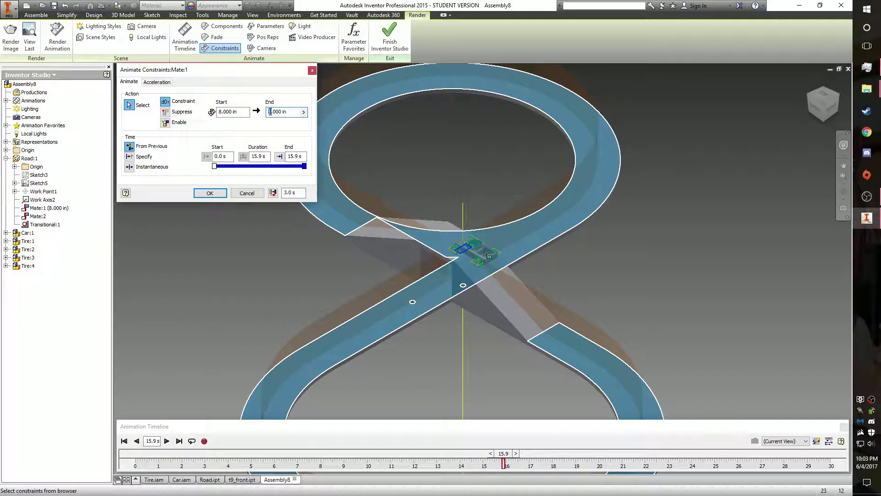
left_click_drag(509, 454, 523, 454)
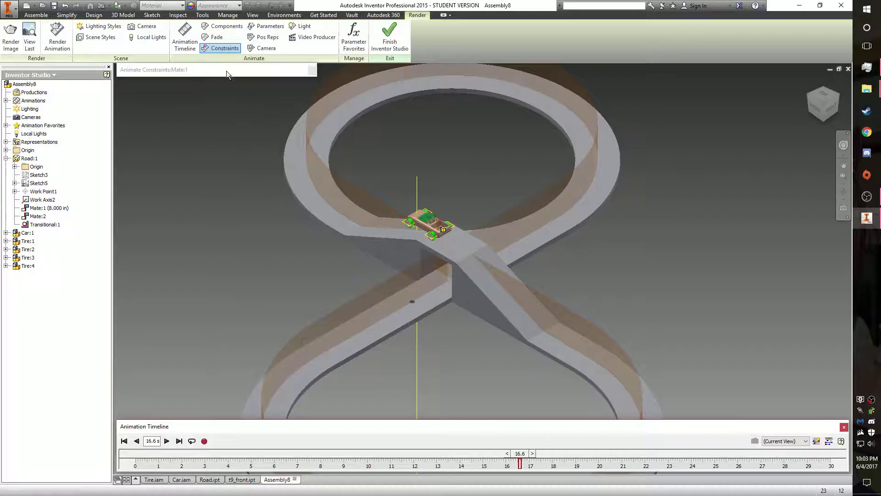
mouse_move(225, 70)
left_click(131, 160)
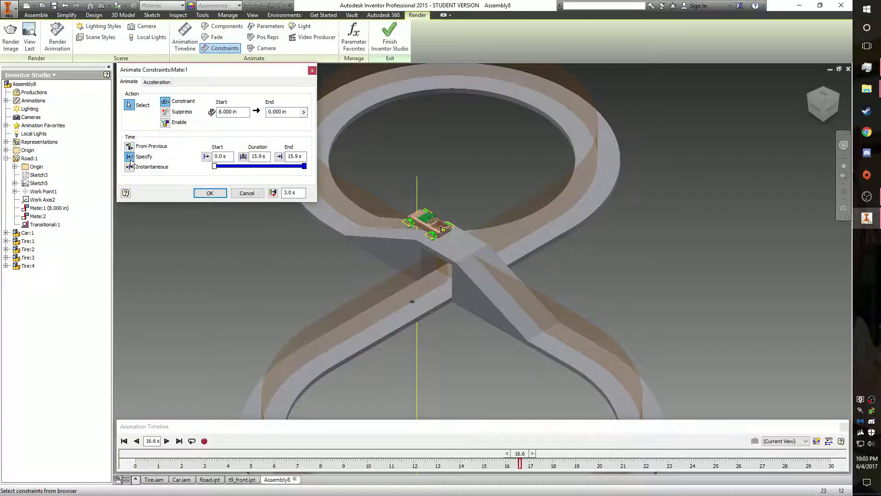
left_click(207, 157)
End the reverse Mate:1 animation (8.000 back to 0.000 in) at 17.6 s and confirm
left_click_drag(521, 455, 542, 458)
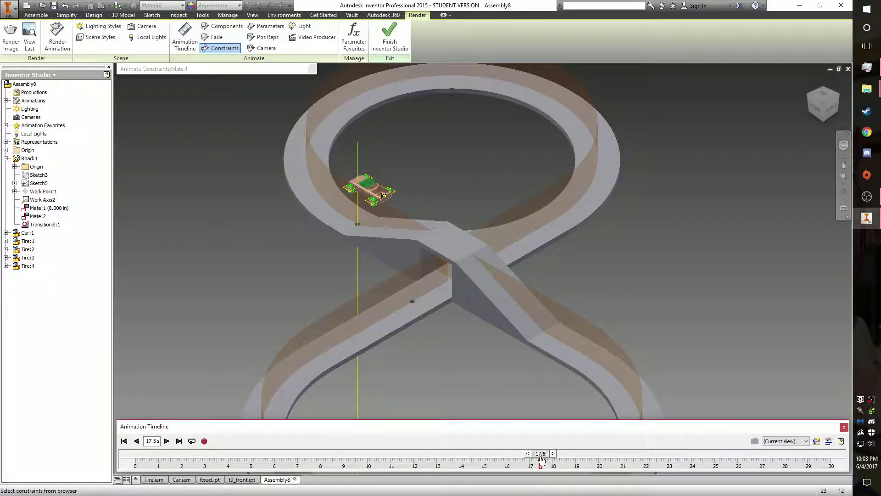
mouse_move(252, 110)
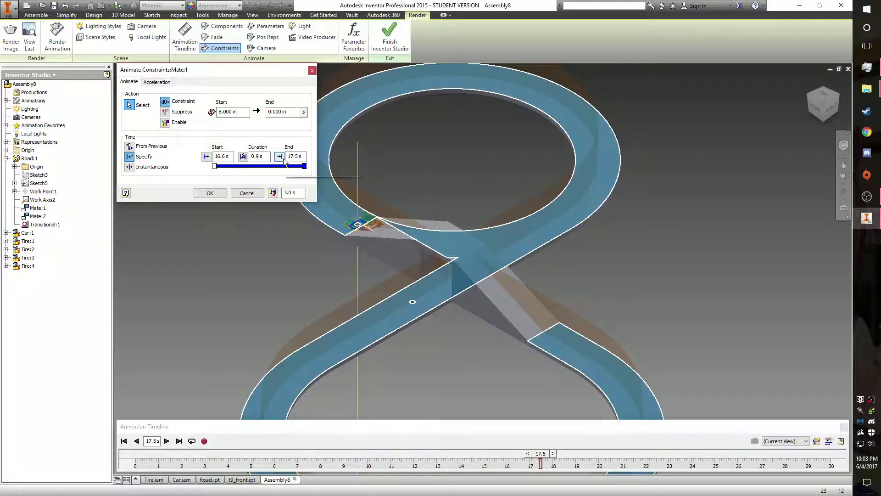
left_click(555, 454)
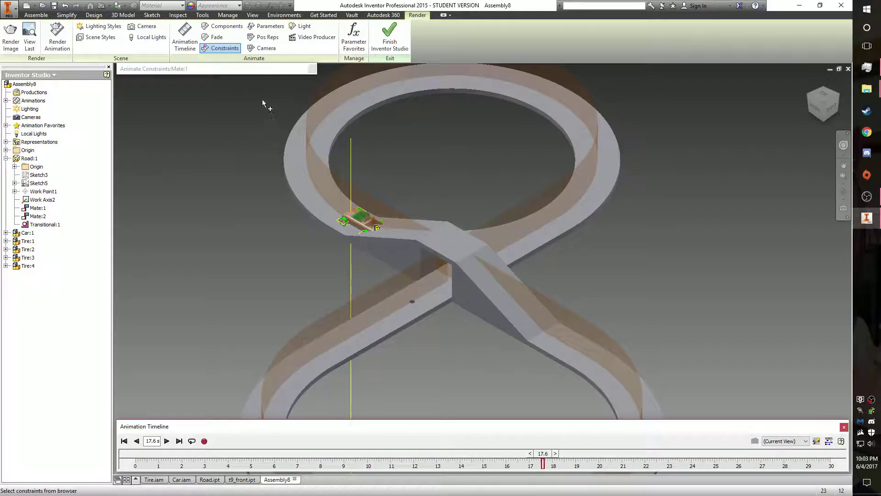
mouse_move(247, 90)
left_click(279, 157)
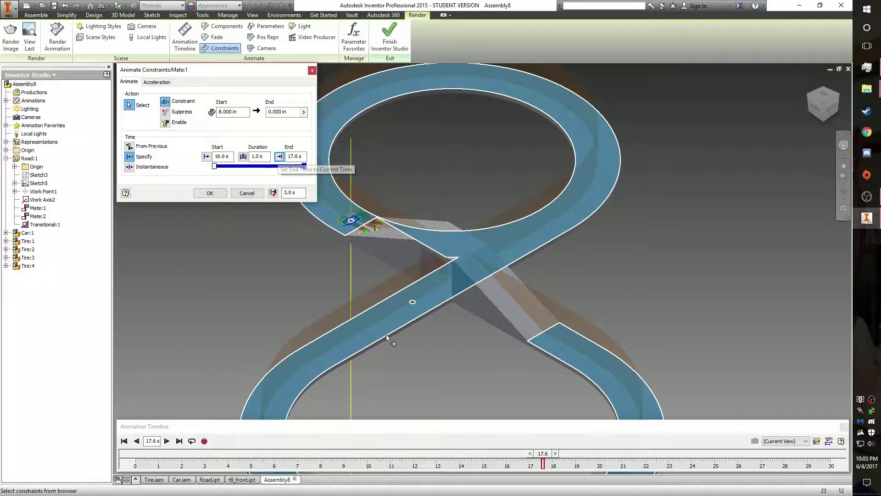
left_click(210, 193)
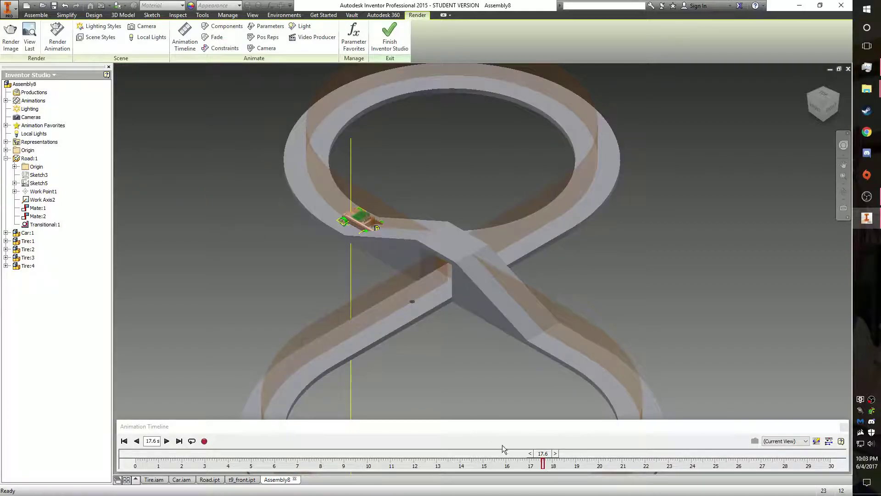
Preview the car near 25 s, rewind to the start, and recentre the figure-8 road
left_click_drag(541, 459, 725, 473)
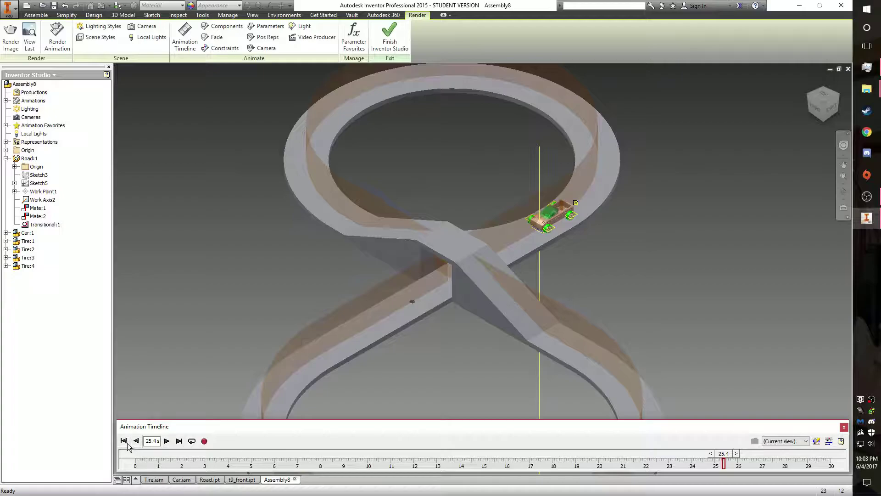
left_click(124, 441)
scroll(420, 382, "down", 5)
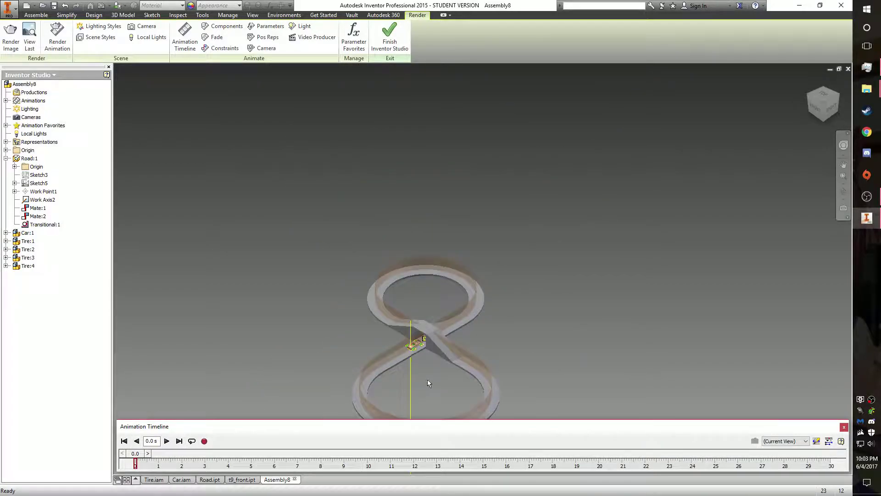
key("F2")
left_click_drag(527, 339, 536, 288)
scroll(536, 288, "up", 3)
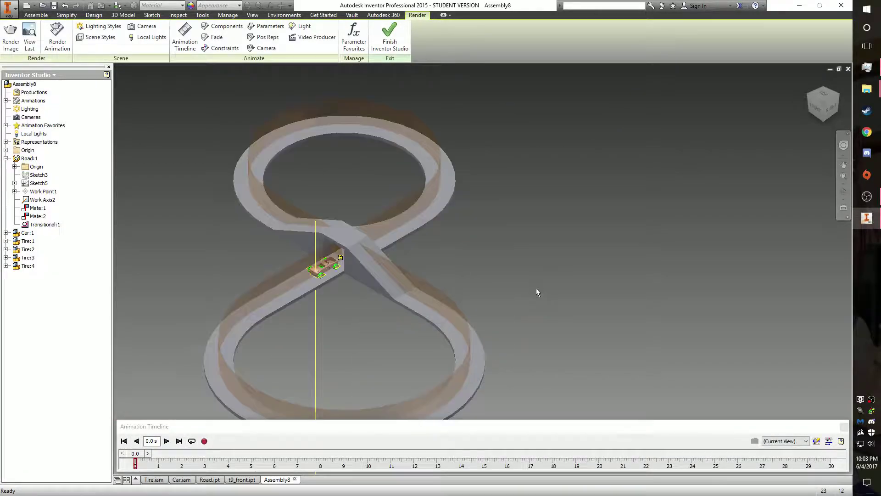
Play the car's drive around the road, stop it, and close the Animation Timeline
left_click(167, 441)
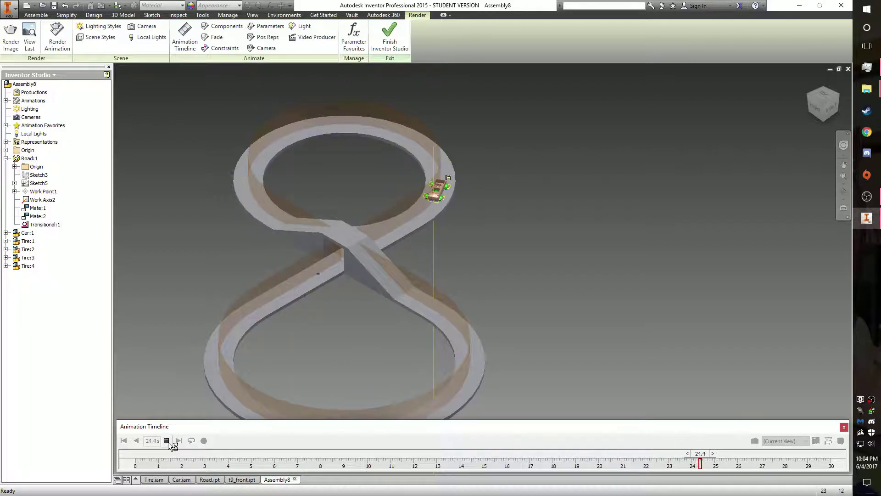
left_click(167, 441)
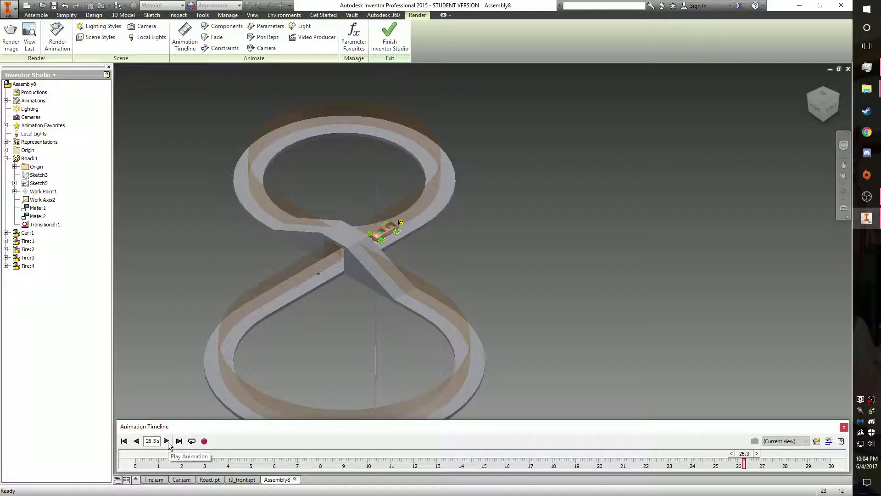
left_click(844, 427)
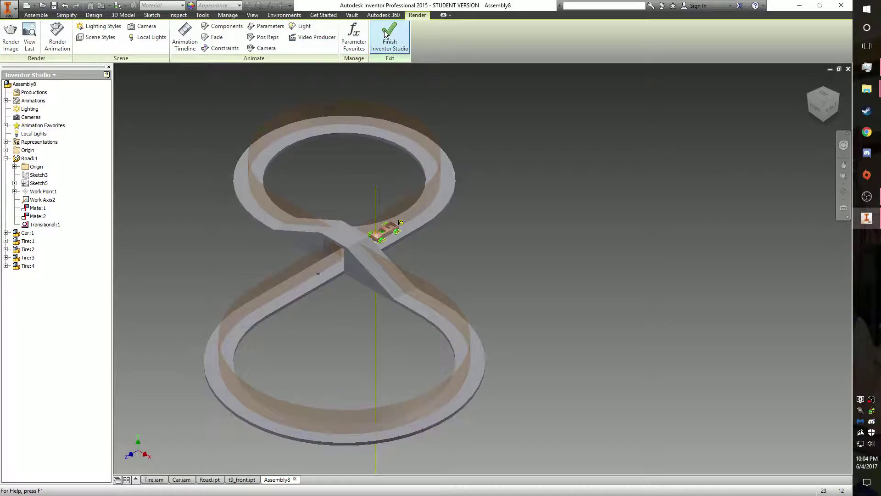
Exit Inventor Studio and save the assembly, clearing the default file name
left_click(407, 44)
left_click(52, 6)
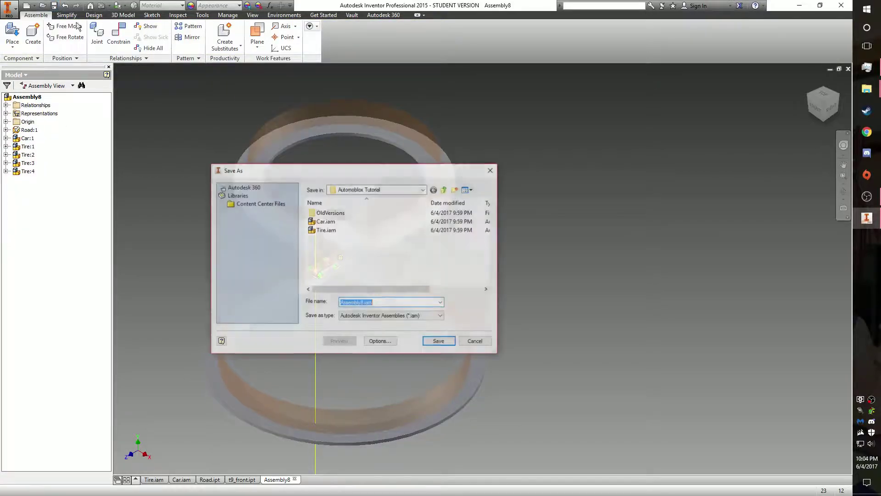
key("BackSpace")
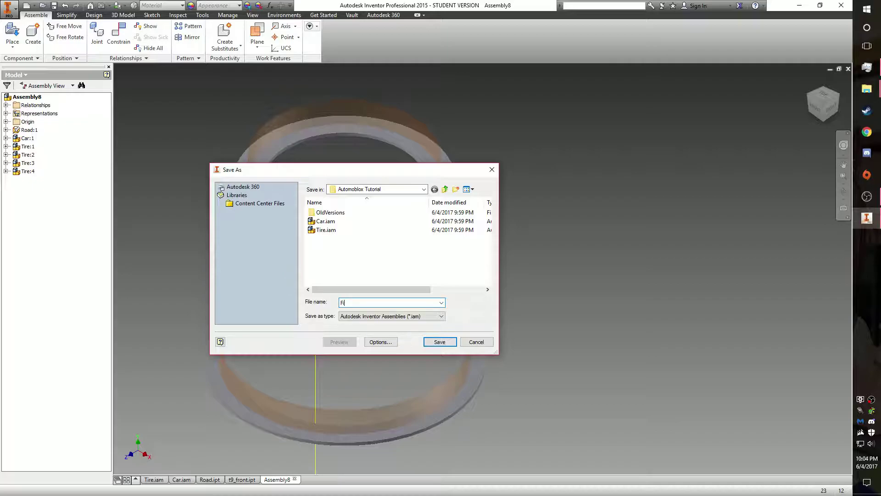